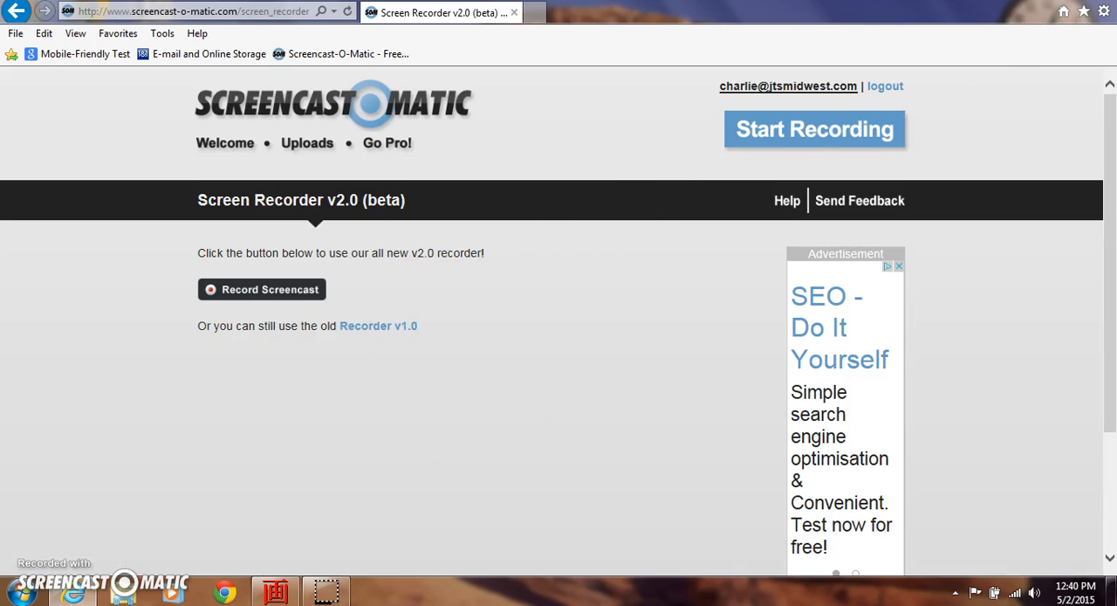
# Delete the Microsoft Office Word 2007 shortcut from the Startup folder of the installed programs list
pyautogui.click(1039, 0)
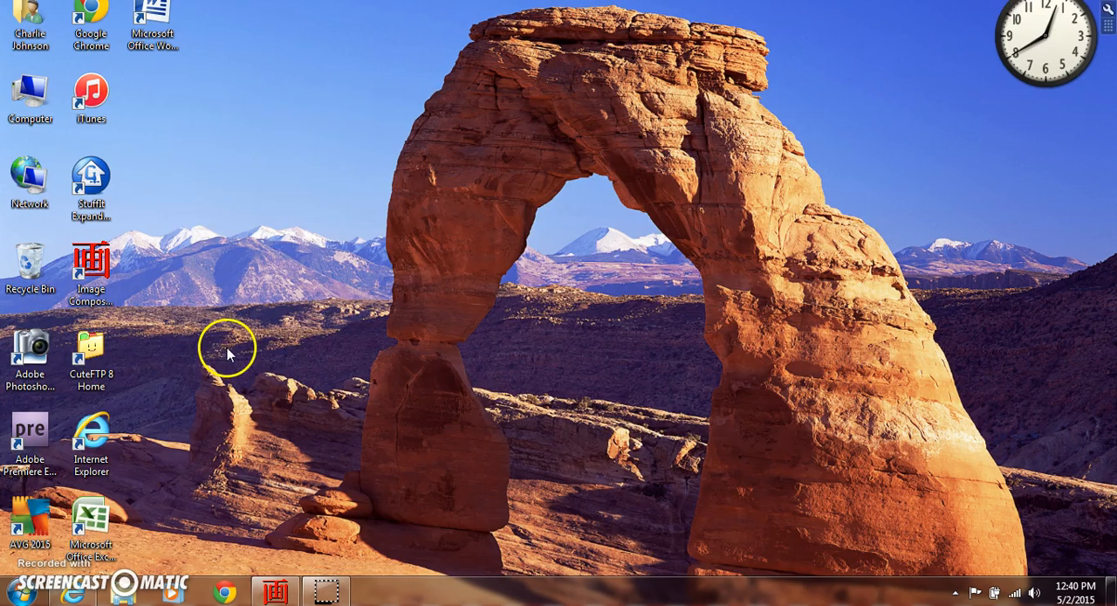
pyautogui.click(21, 594)
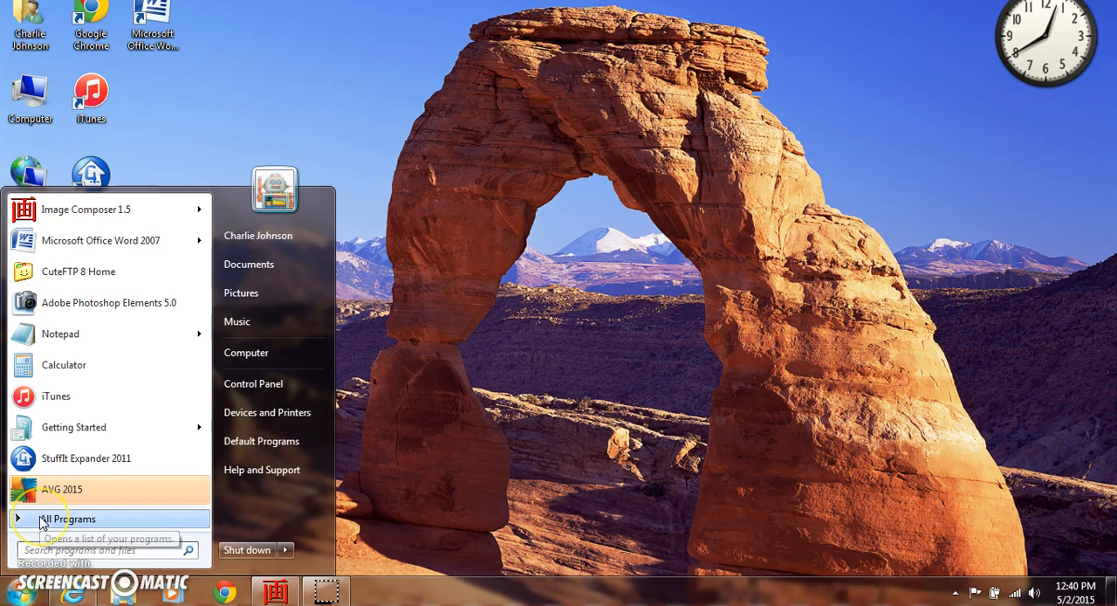
pyautogui.click(41, 520)
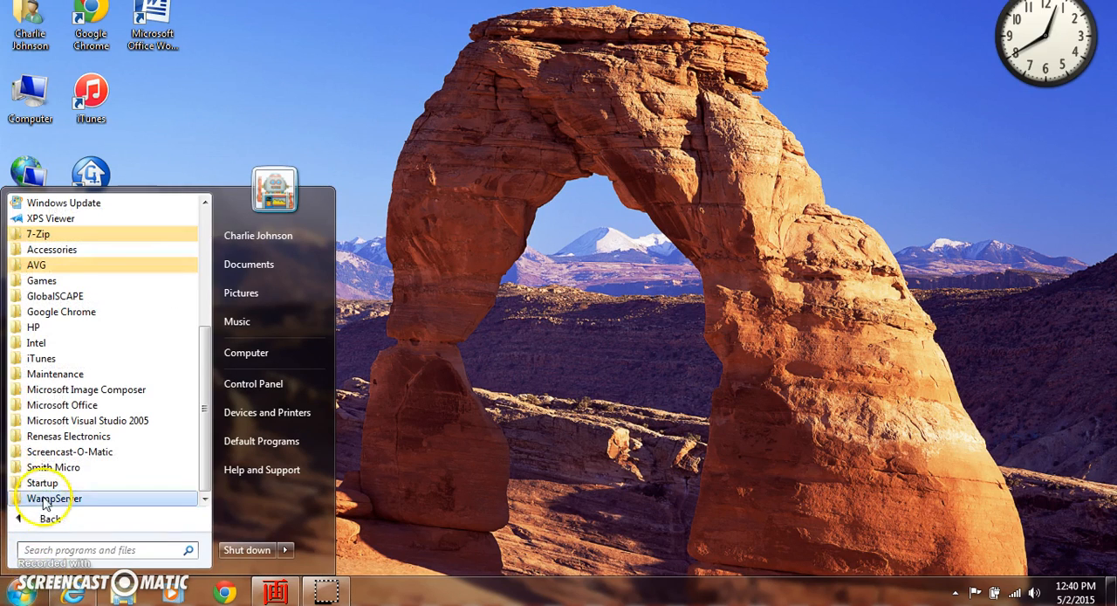
pyautogui.click(40, 484)
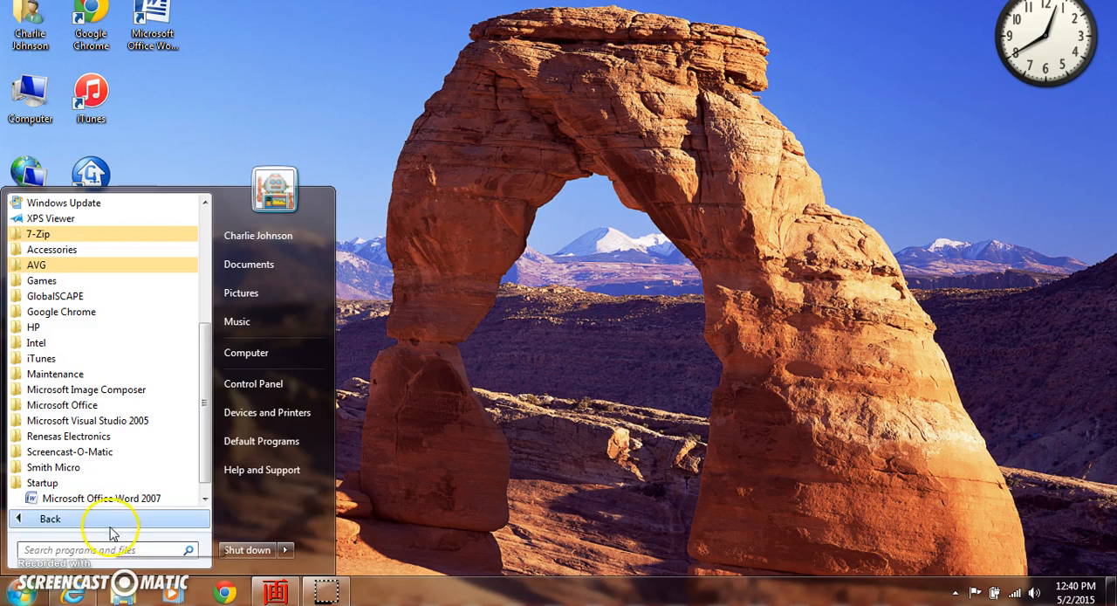
pyautogui.click(64, 505)
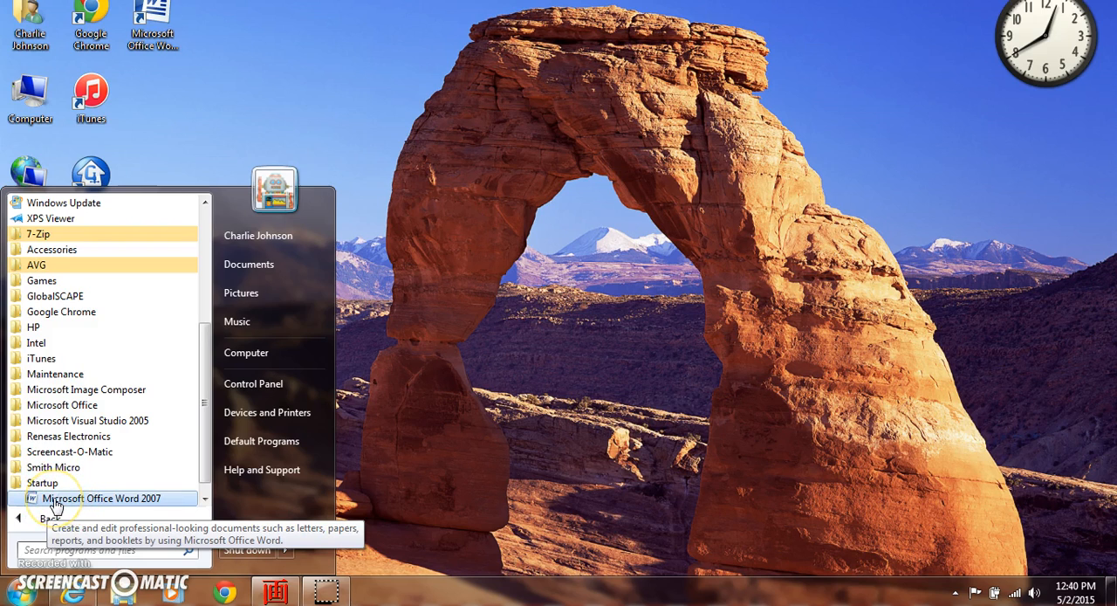
pyautogui.rightClick(54, 506)
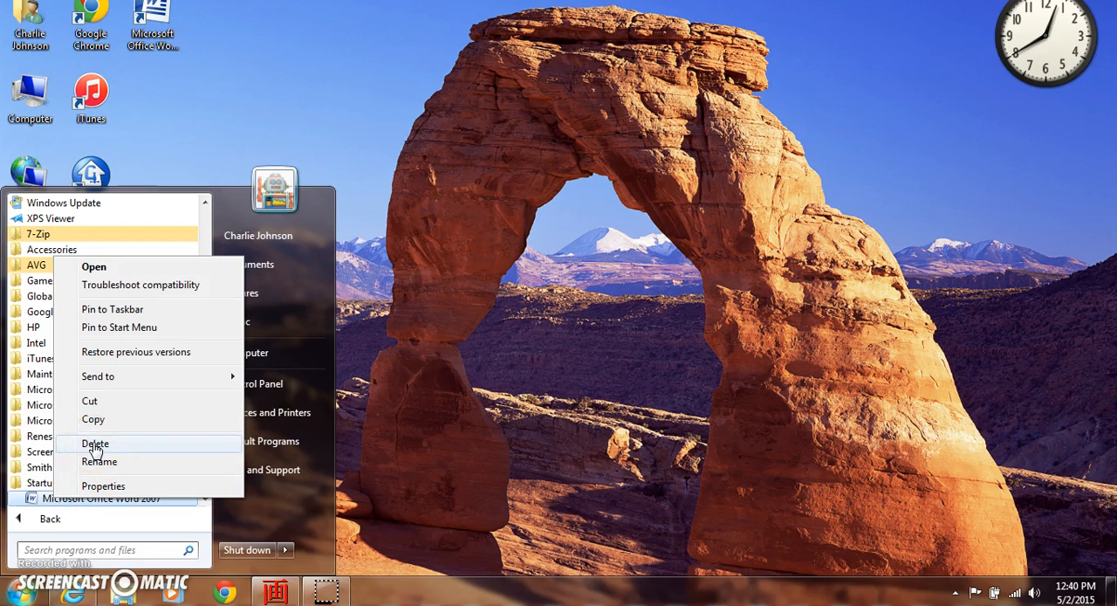
pyautogui.click(95, 445)
pyautogui.click(594, 382)
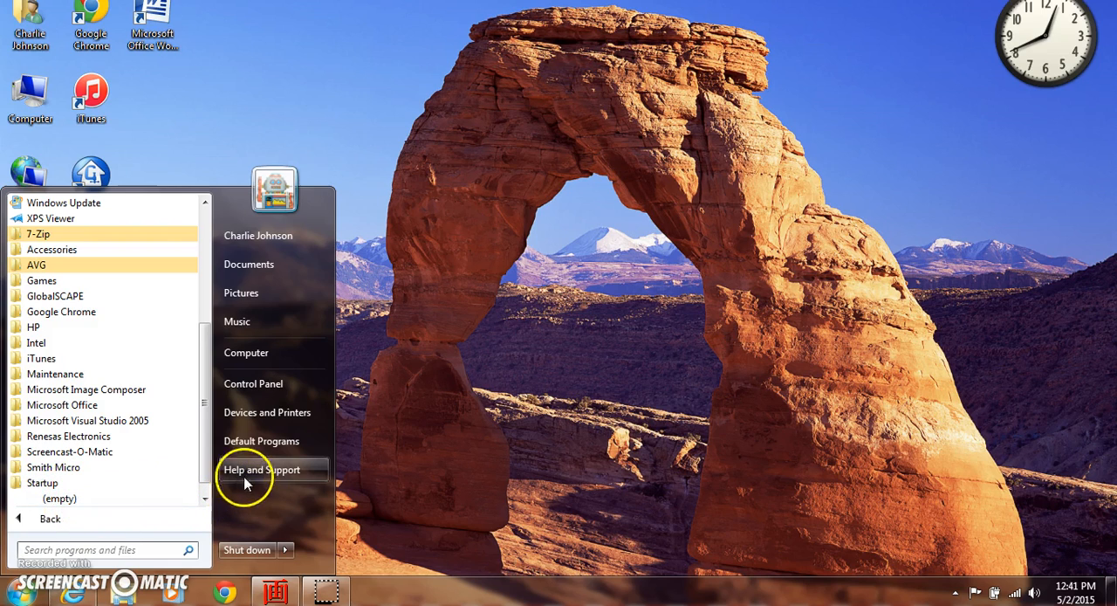
pyautogui.click(377, 453)
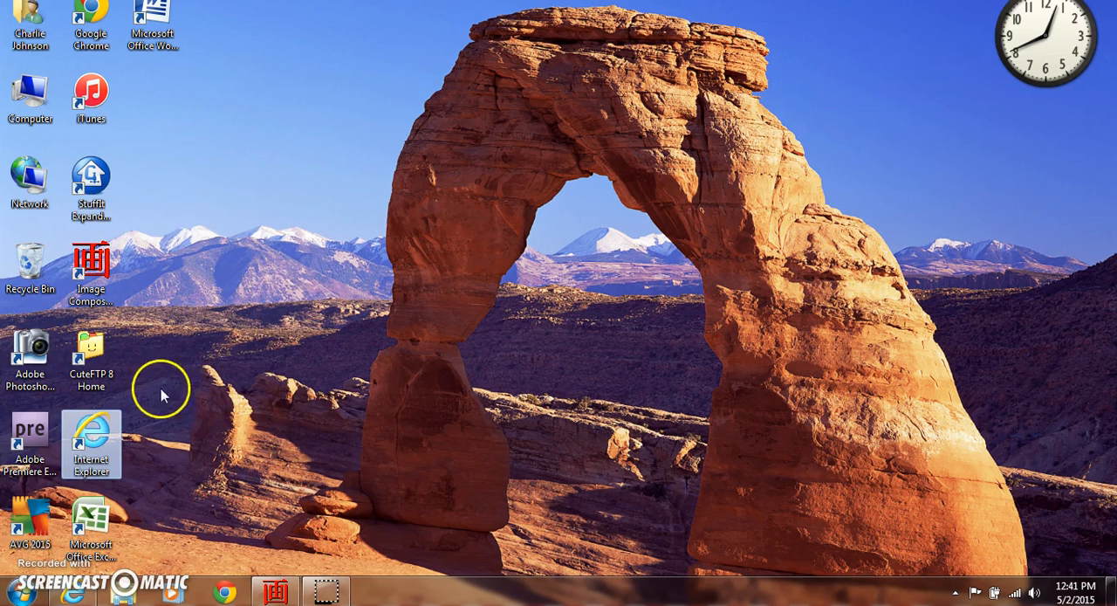
# Launch Internet Explorer and open its Internet Options
pyautogui.doubleClick(98, 442)
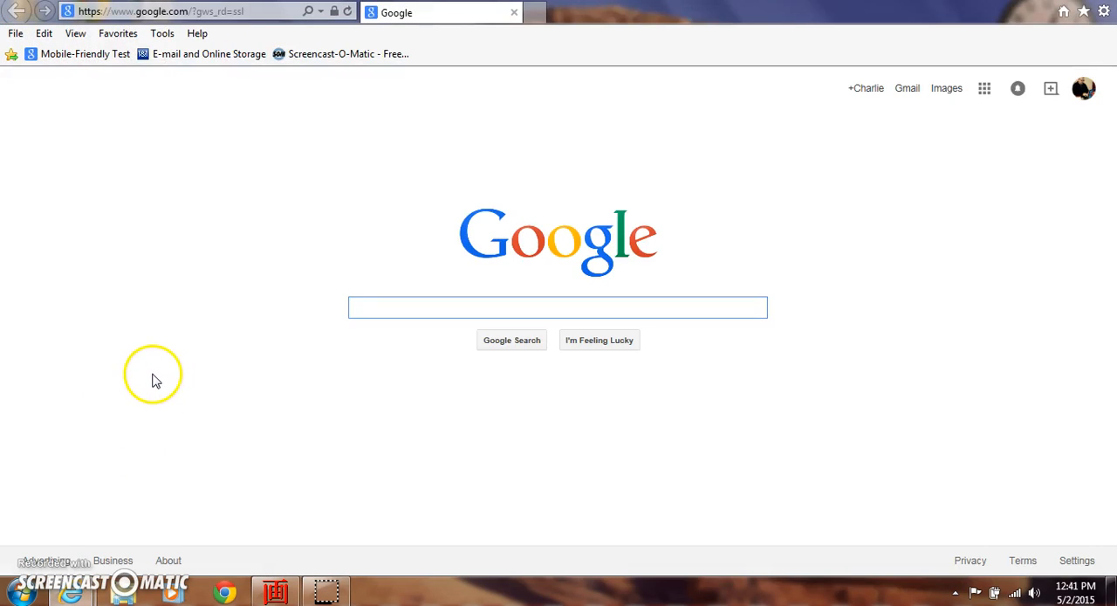
pyautogui.click(166, 35)
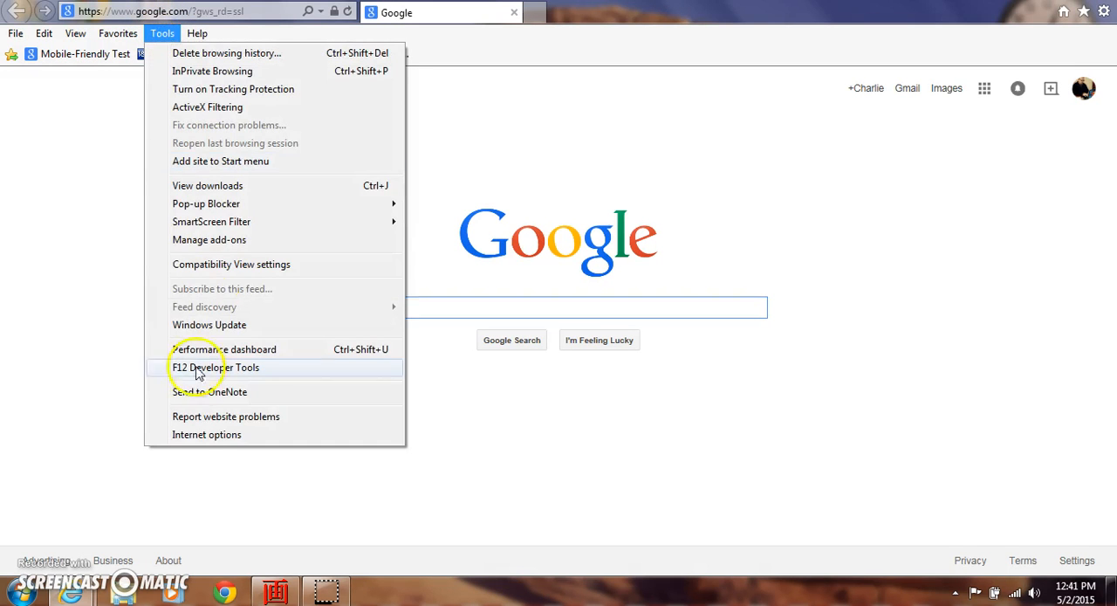
pyautogui.click(189, 436)
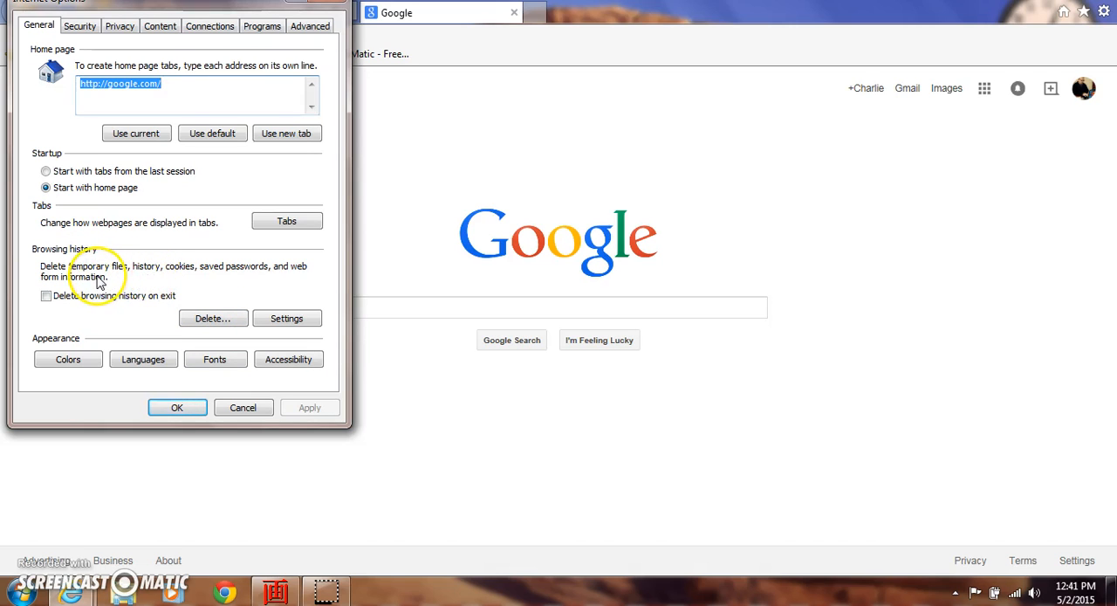
# Delete temporary files, cookies, history and download history while preserving Favorites data, then apply the options and close the browser
pyautogui.click(206, 319)
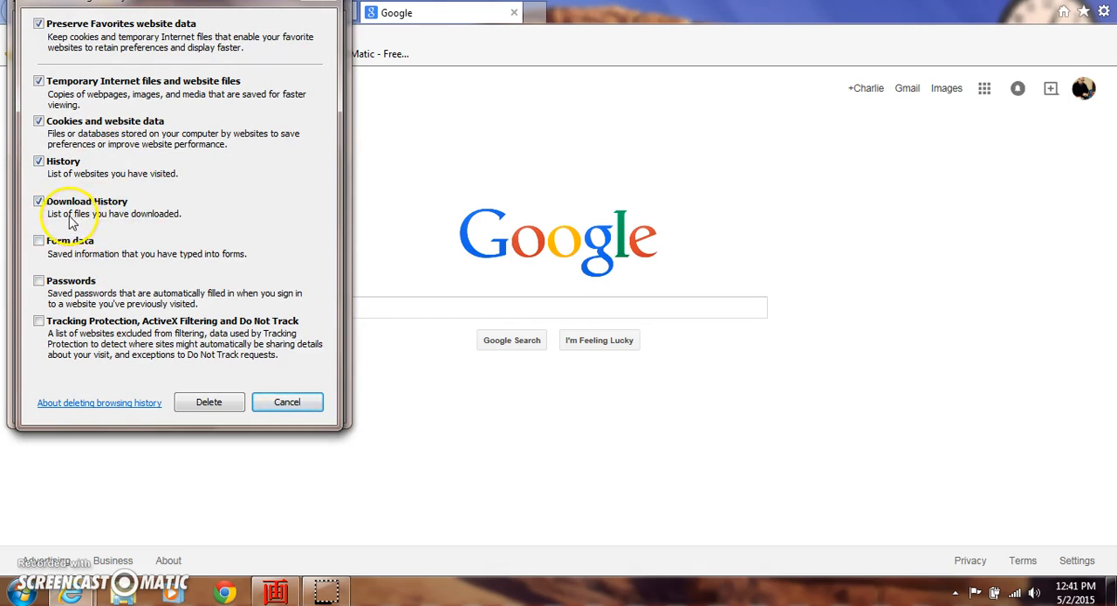
pyautogui.click(39, 201)
pyautogui.click(38, 200)
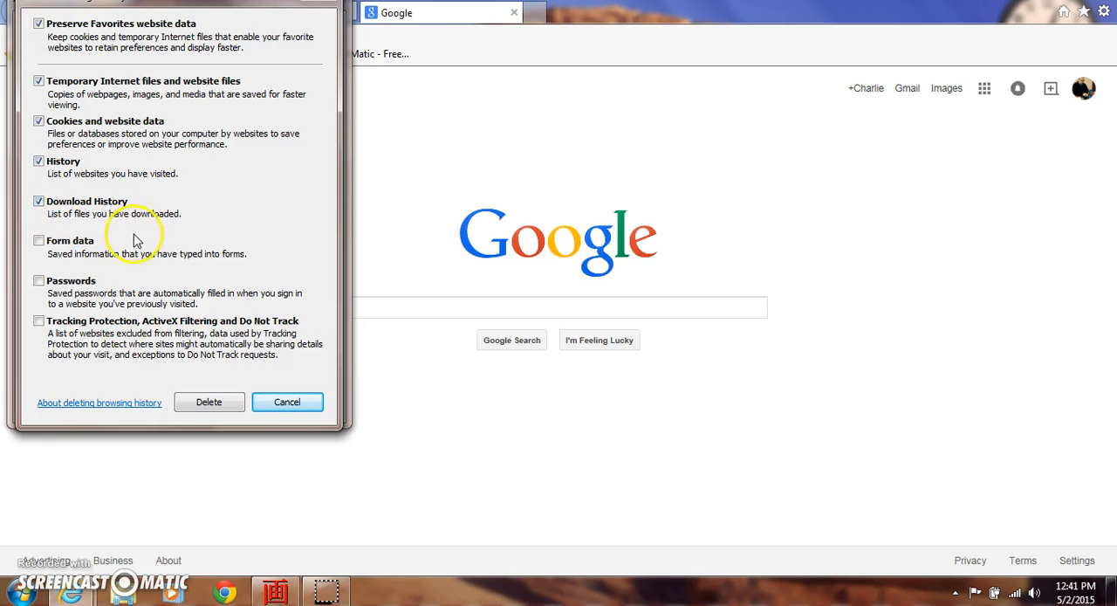
pyautogui.click(203, 404)
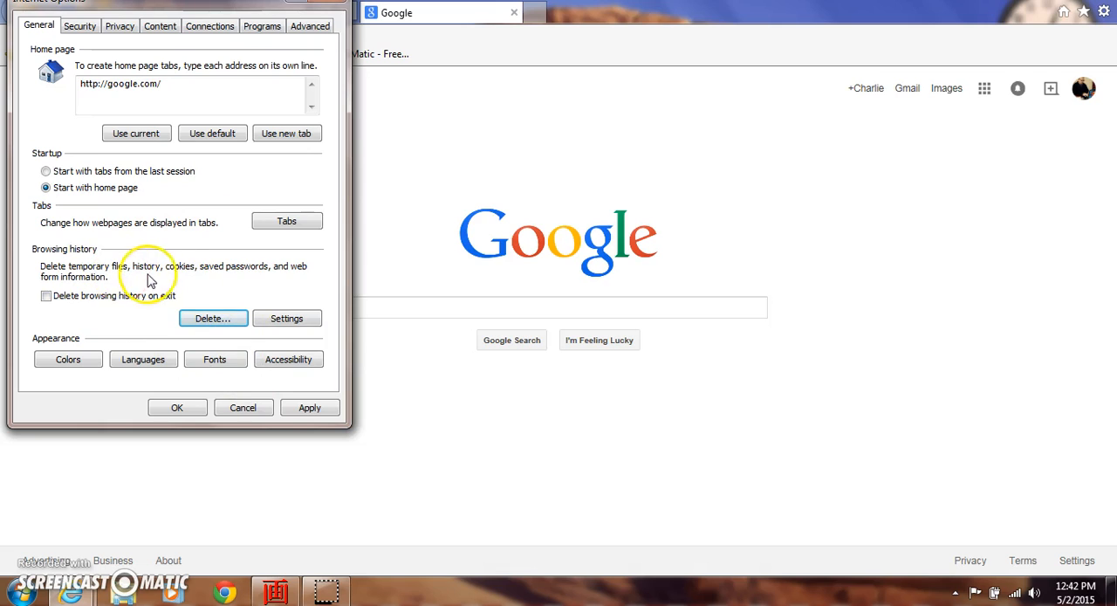
pyautogui.click(307, 408)
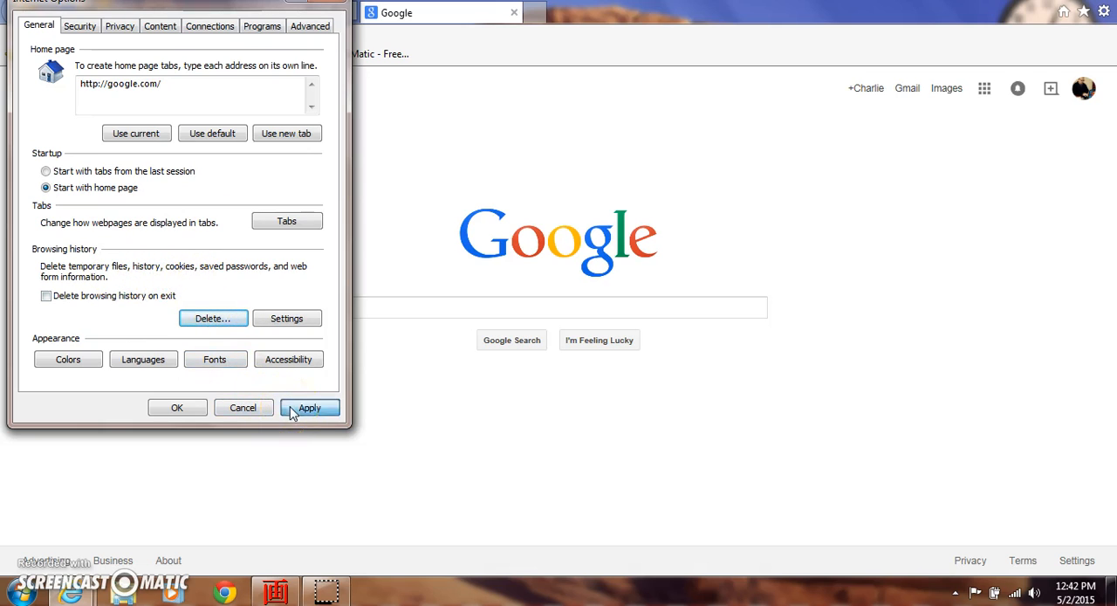
pyautogui.click(176, 410)
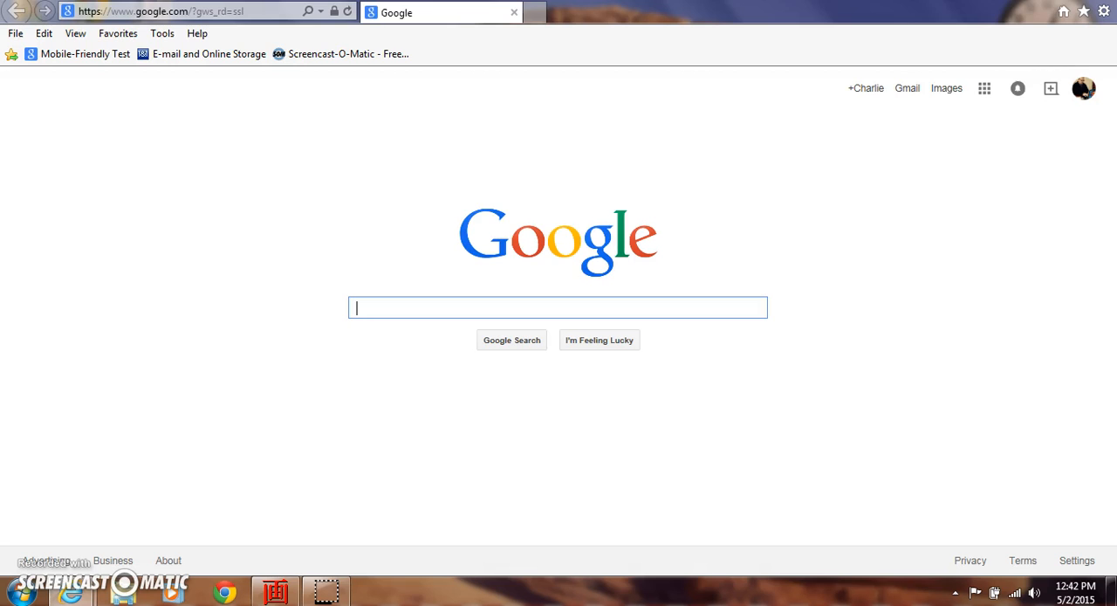
pyautogui.click(1098, 1)
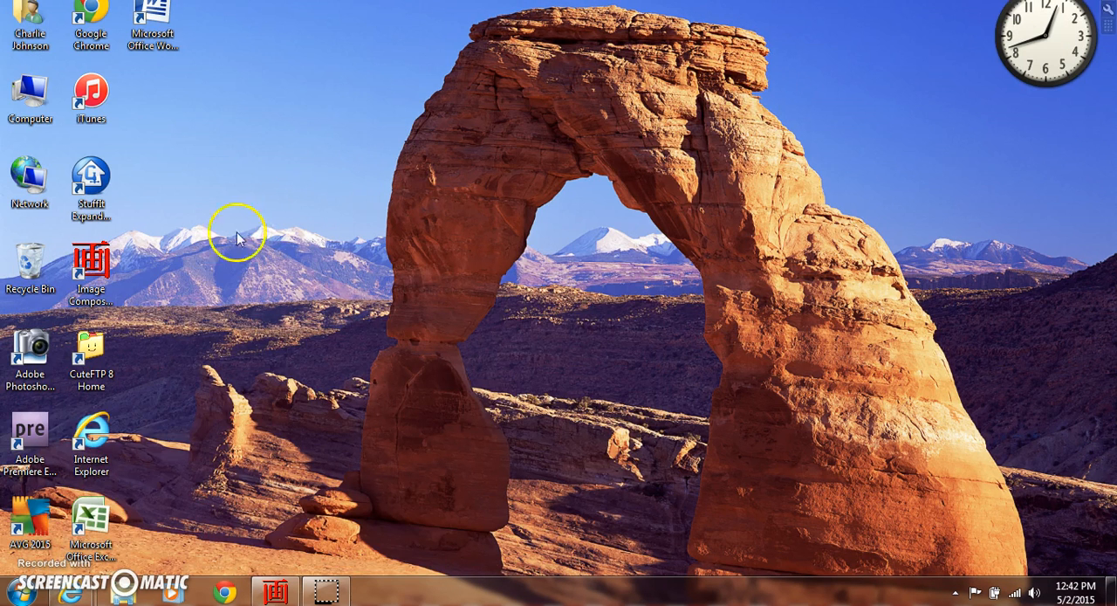
# Open Programs and Features in the Control Panel
pyautogui.click(25, 593)
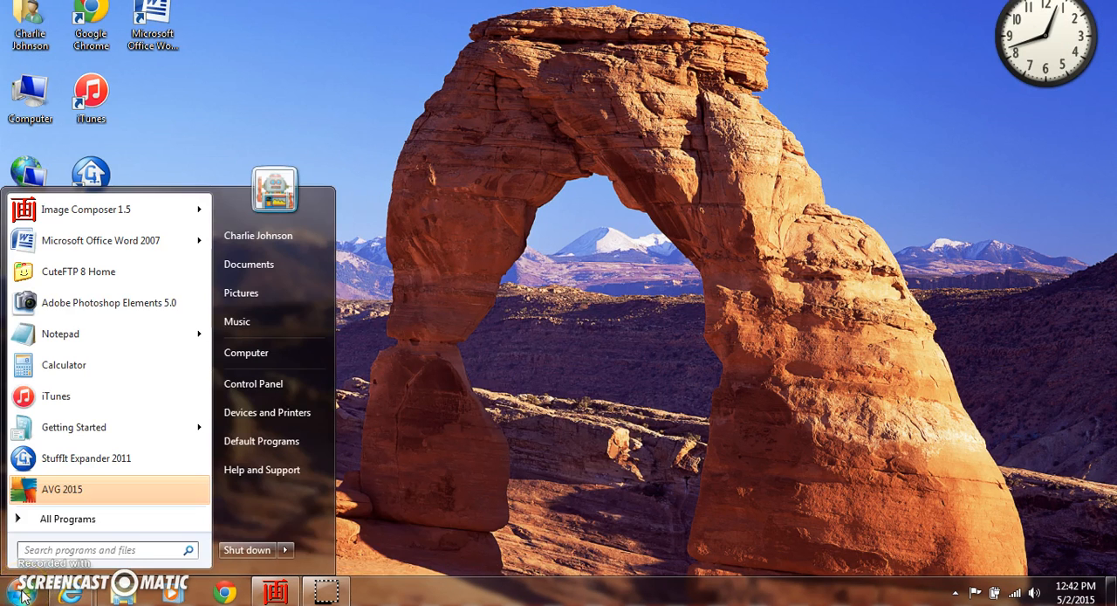
pyautogui.click(262, 382)
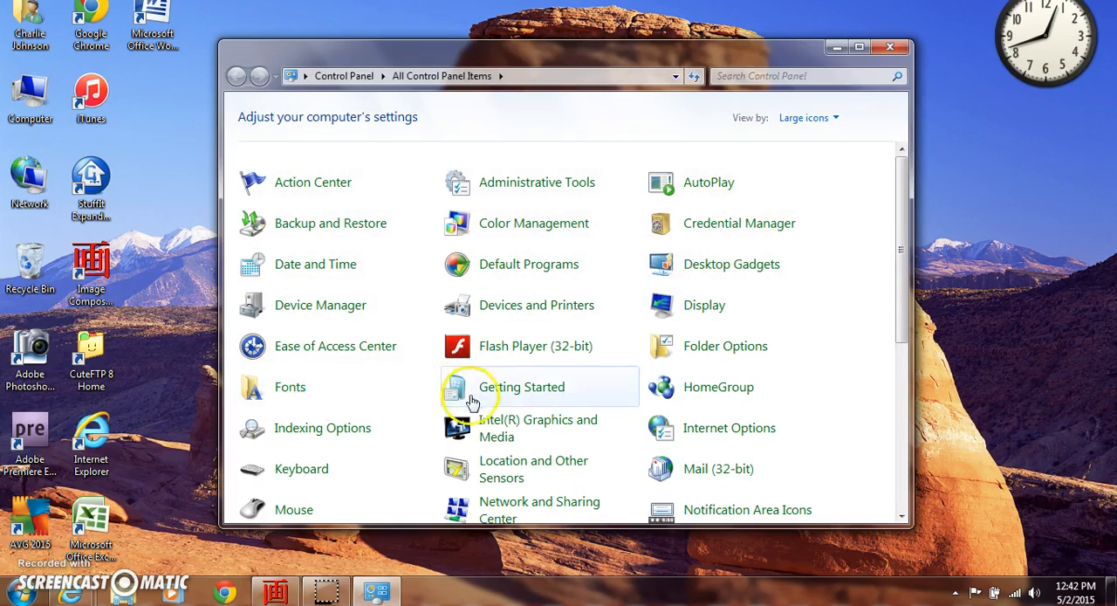
pyautogui.scroll(-2, 555, 422)
pyautogui.scroll(-4, 554, 422)
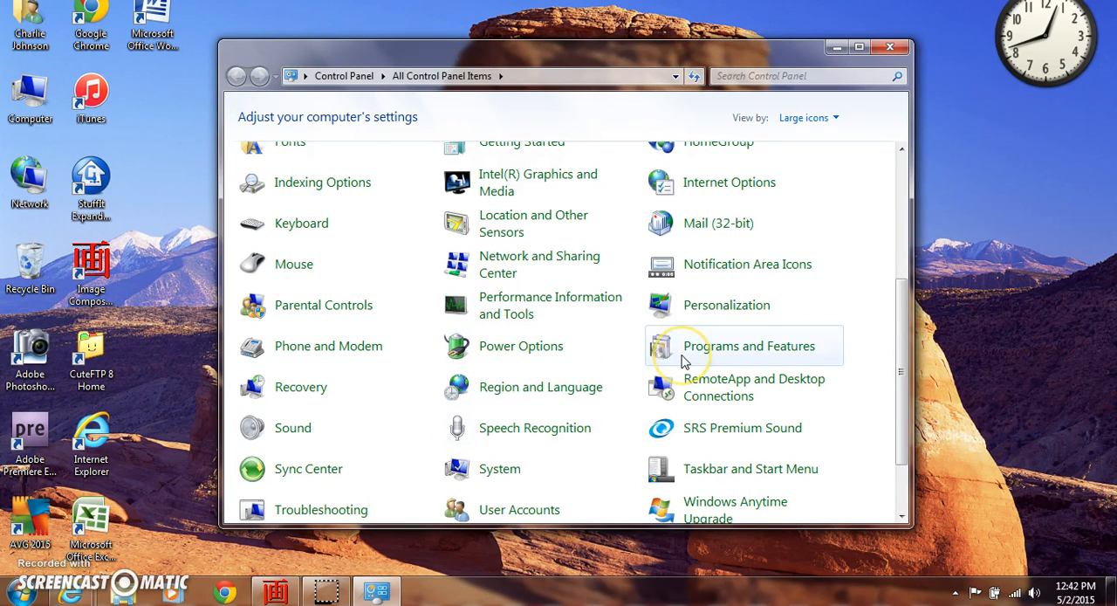
pyautogui.click(684, 361)
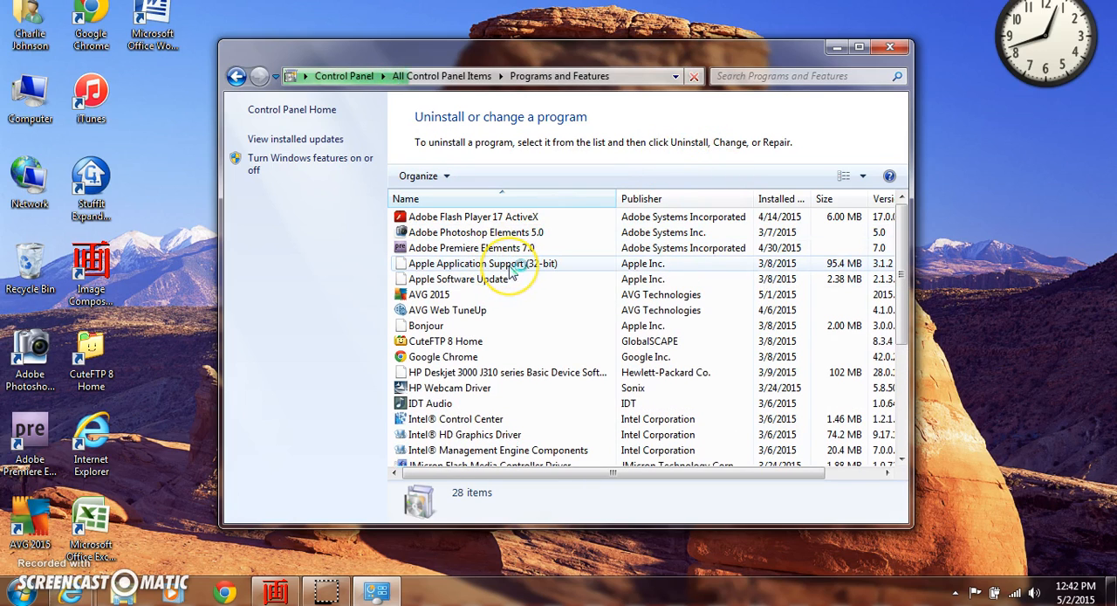
# Examine the full list of installed programs for software that is no longer needed
pyautogui.scroll(-1, 517, 272)
pyautogui.scroll(-2, 516, 272)
pyautogui.scroll(-1, 516, 272)
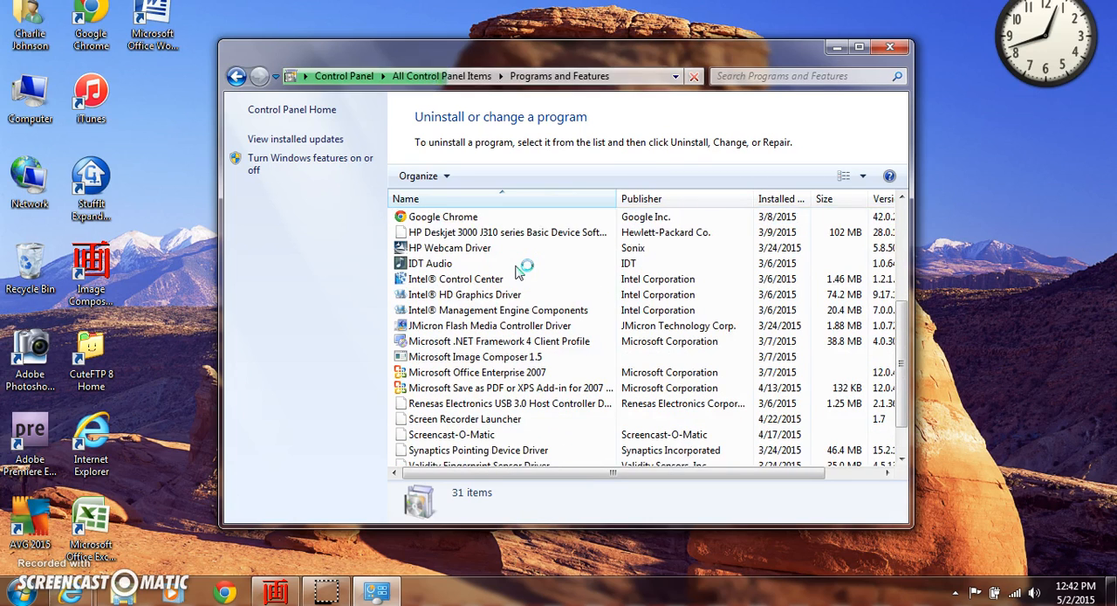
pyautogui.scroll(-1, 516, 273)
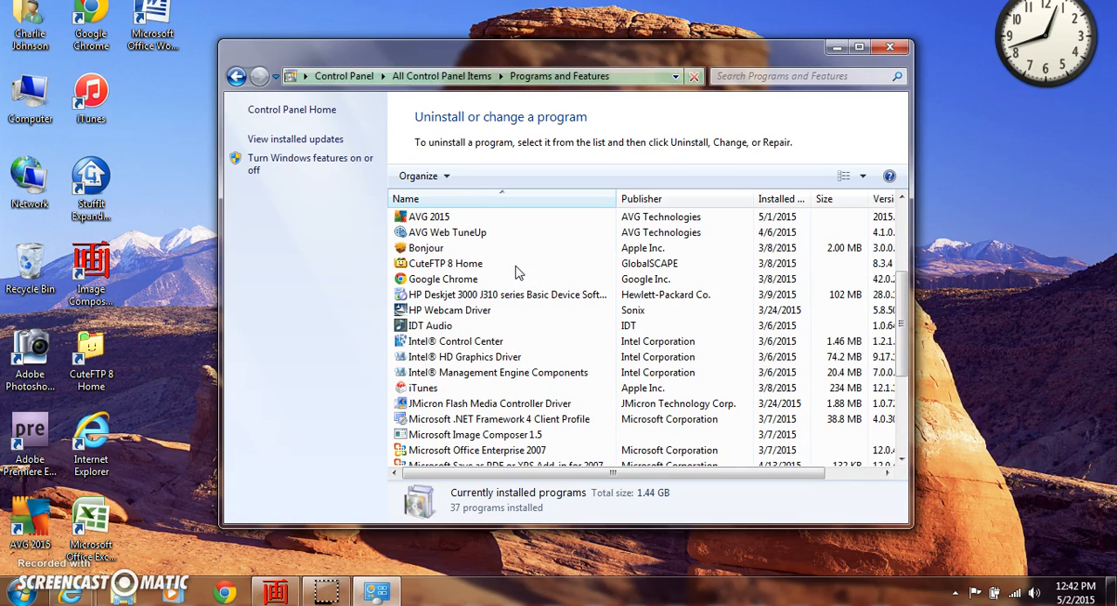
pyautogui.scroll(1, 514, 273)
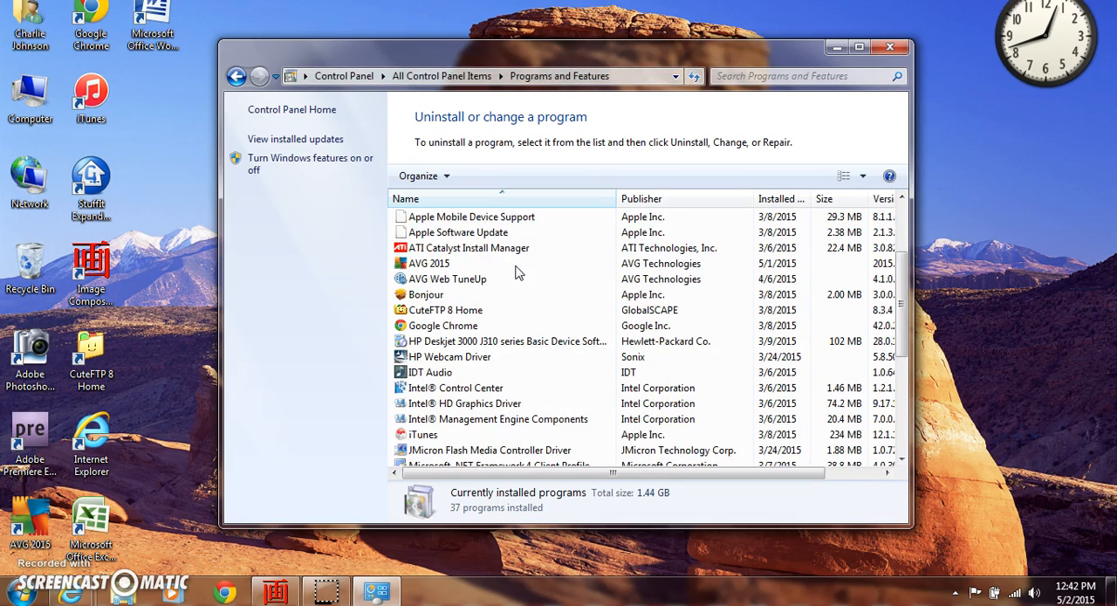
pyautogui.scroll(2, 514, 273)
pyautogui.scroll(1, 515, 273)
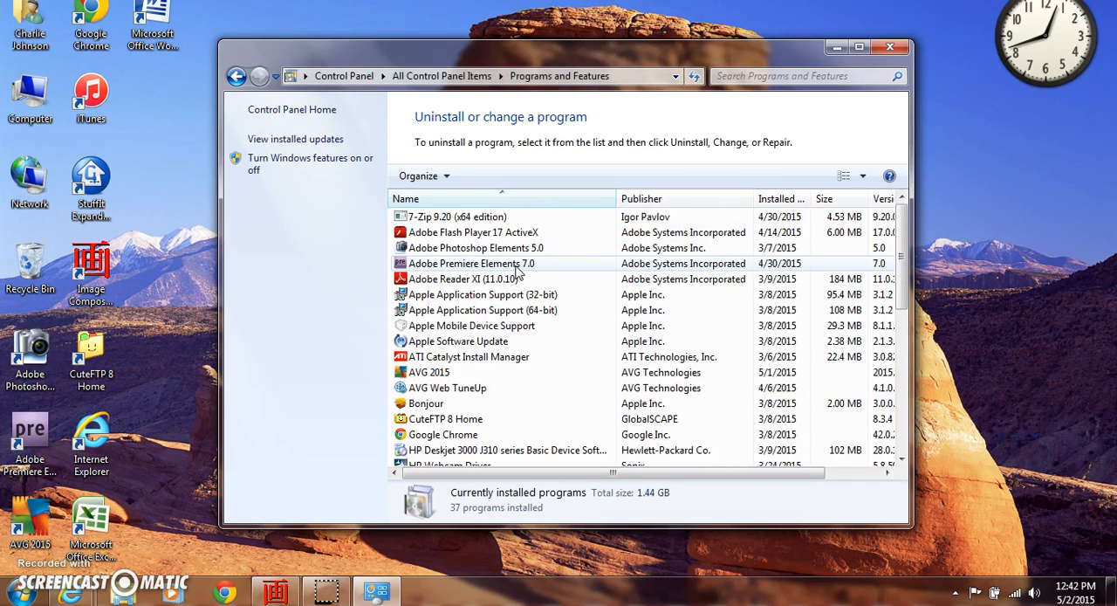
pyautogui.scroll(-7, 515, 273)
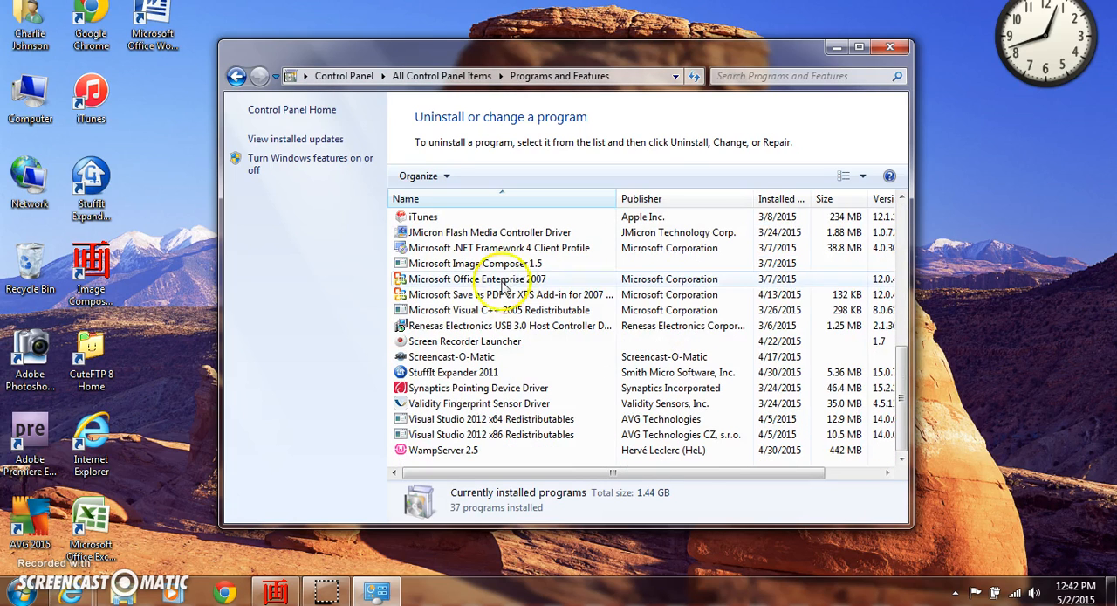
# Uninstall StuffIt Expander 2011, confirm the removal and close Programs and Features
pyautogui.click(420, 377)
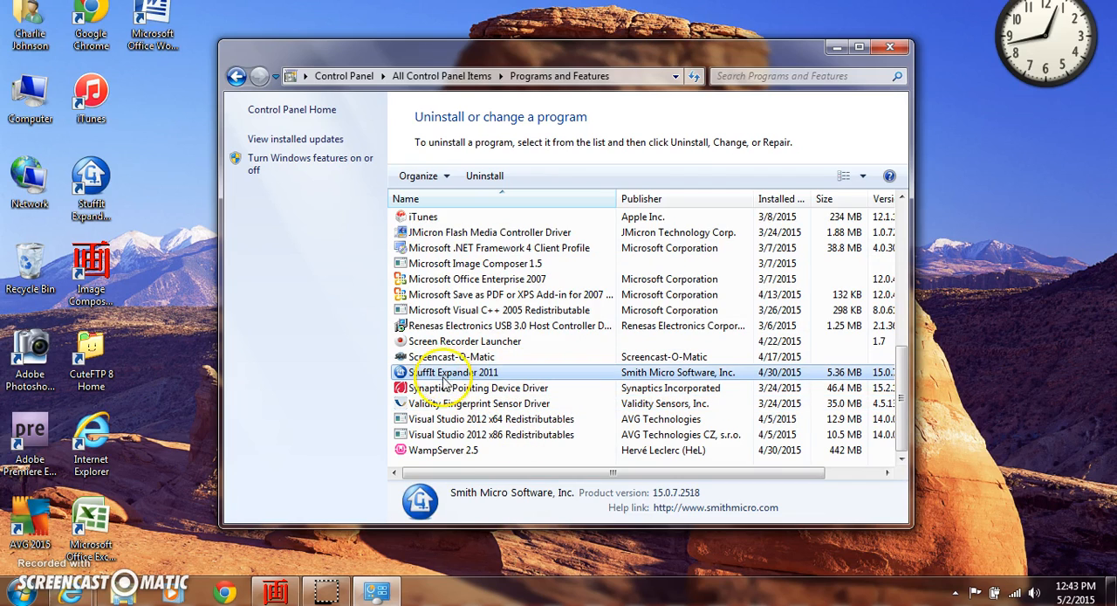
pyautogui.click(430, 270)
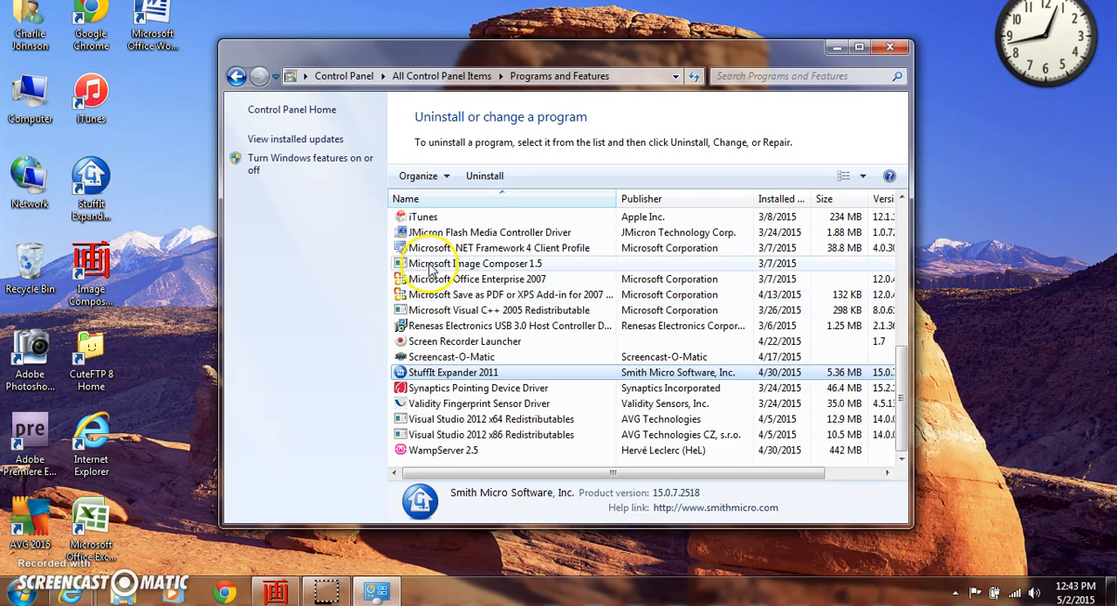
pyautogui.click(422, 218)
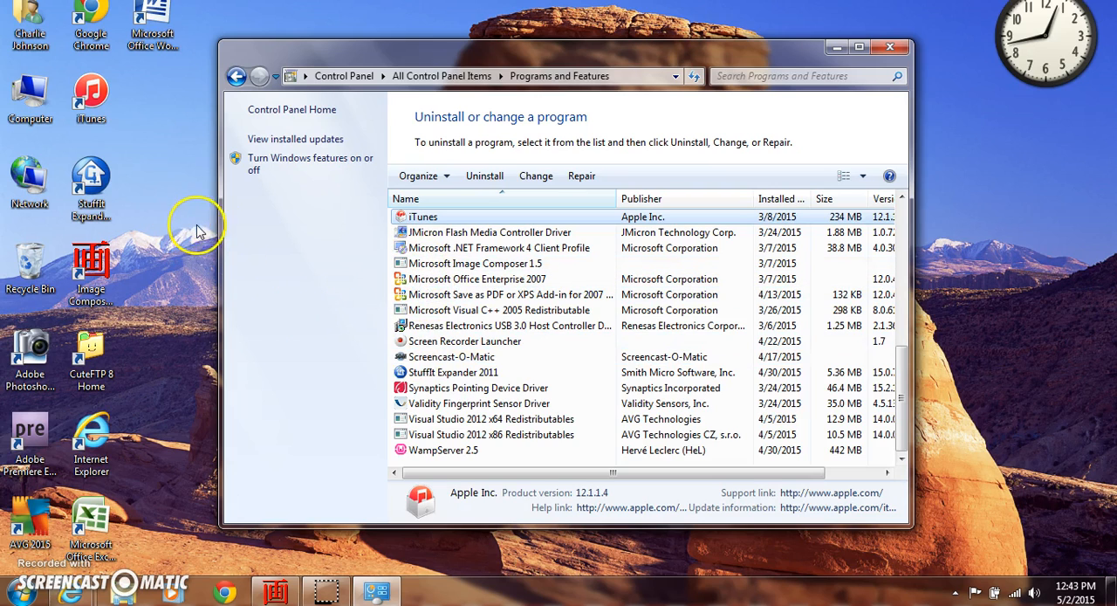
pyautogui.click(420, 377)
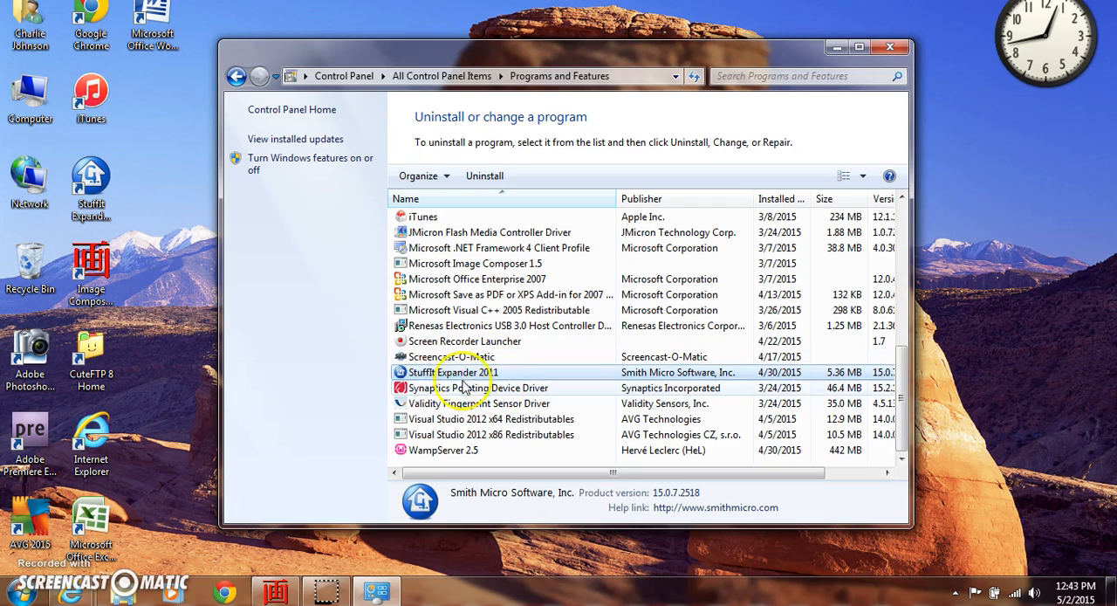
pyautogui.click(485, 177)
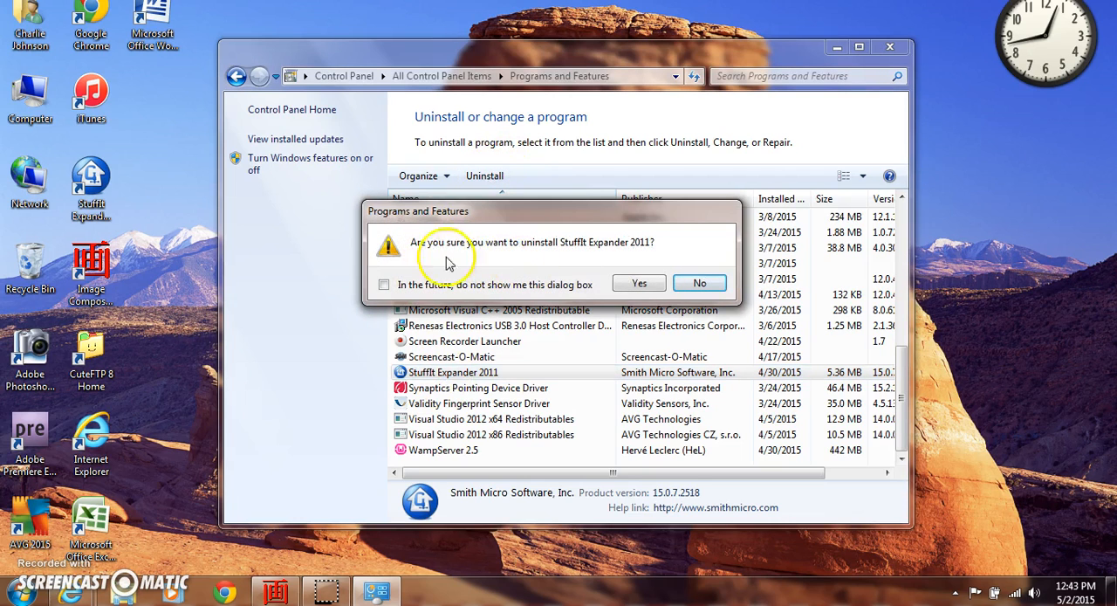
pyautogui.click(636, 285)
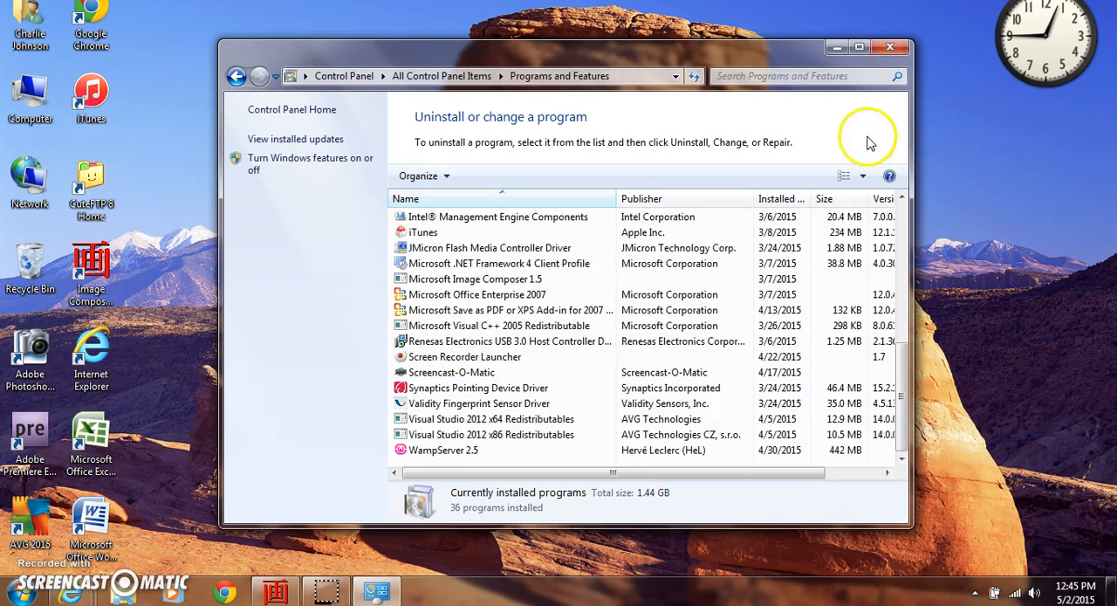
pyautogui.click(892, 52)
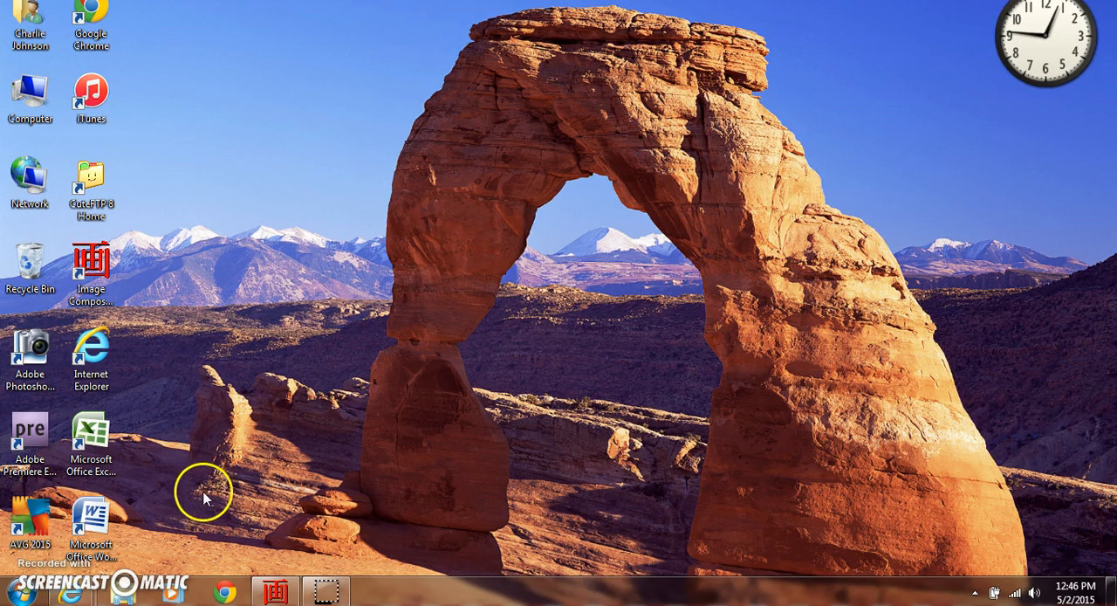
# Open Disk Cleanup from the Accessories system tools and scan drive C: for files that can be removed
pyautogui.click(26, 597)
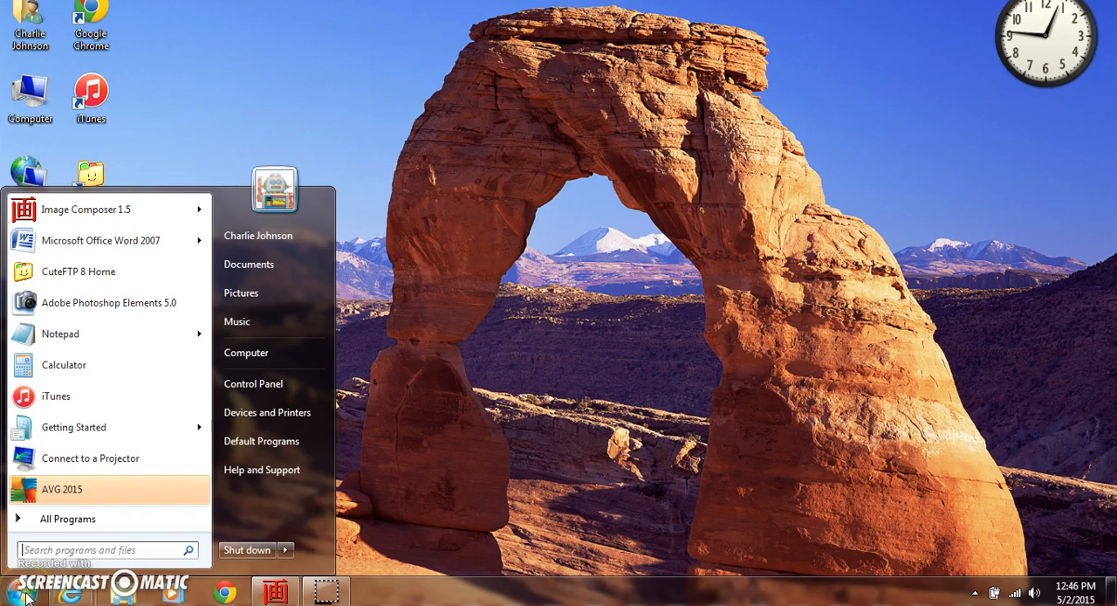
pyautogui.click(77, 521)
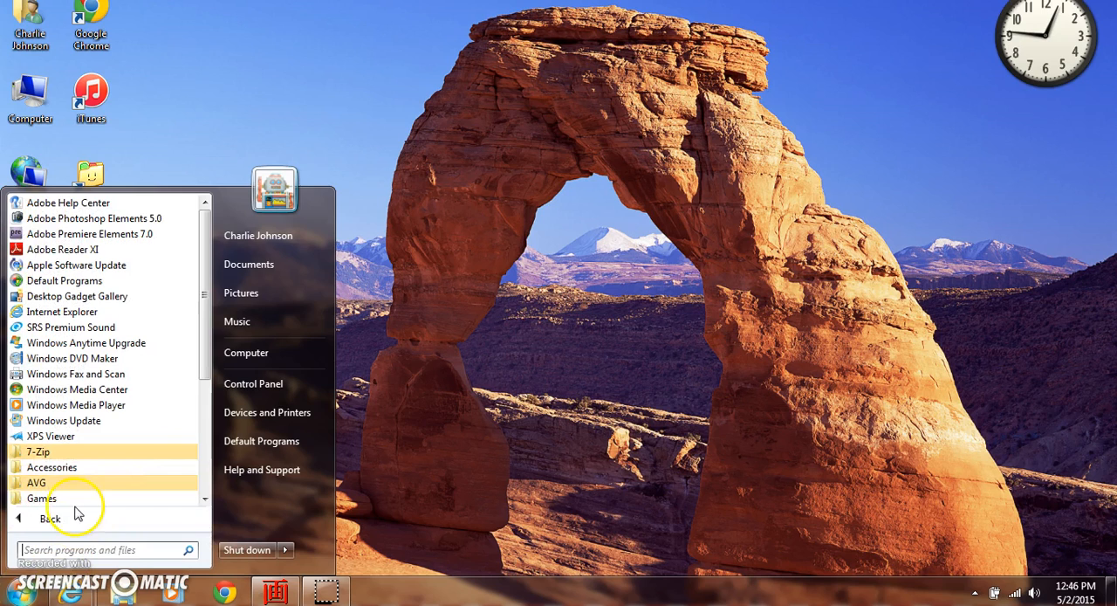
pyautogui.click(58, 468)
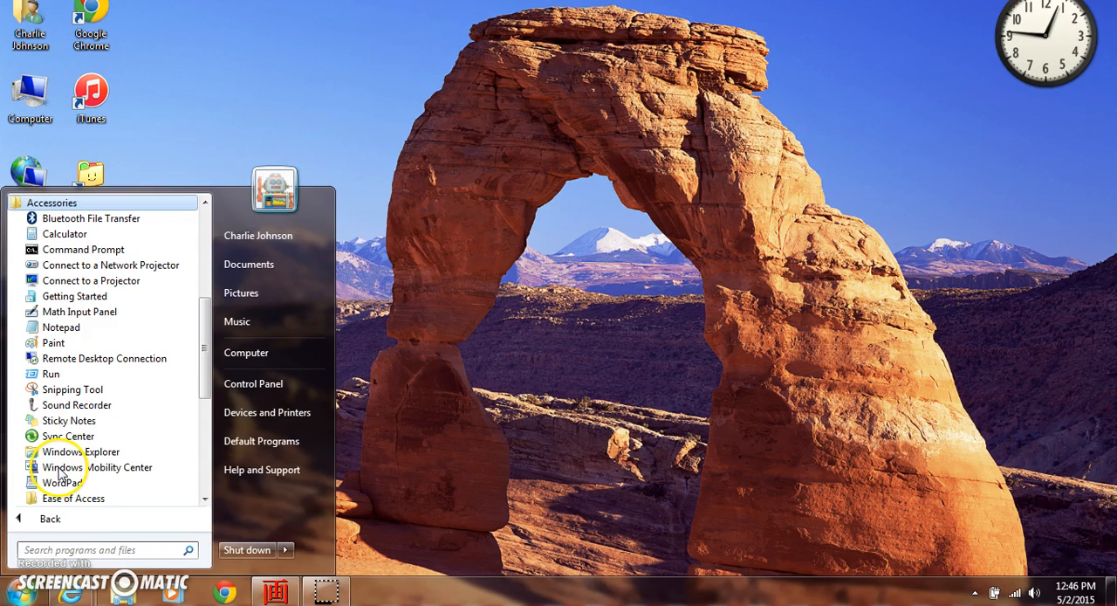
pyautogui.scroll(-2, 91, 426)
pyautogui.scroll(-1, 98, 428)
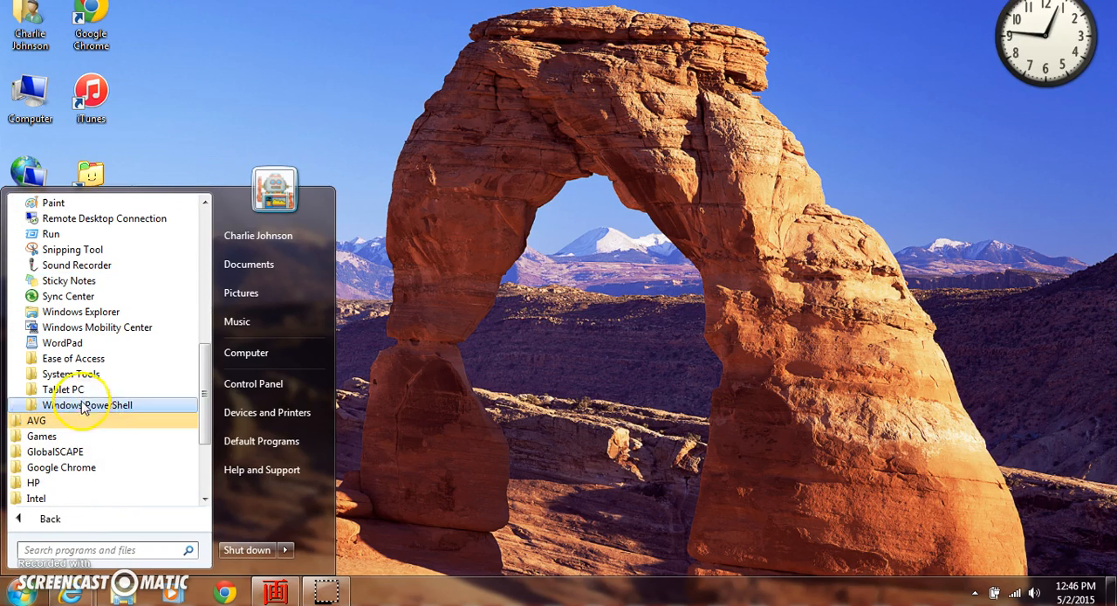
pyautogui.click(83, 374)
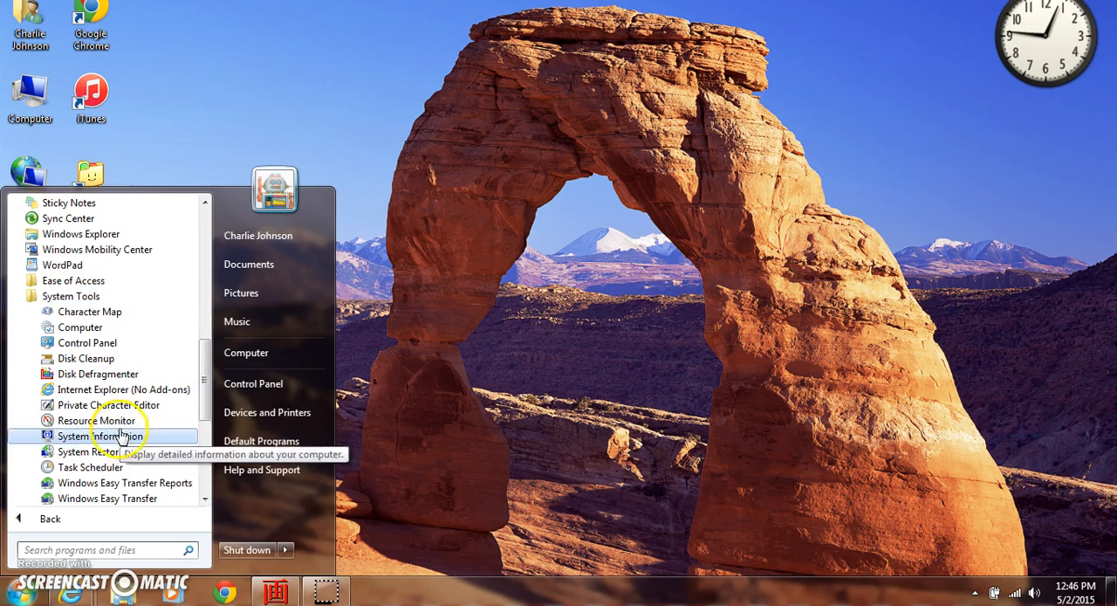
pyautogui.click(103, 359)
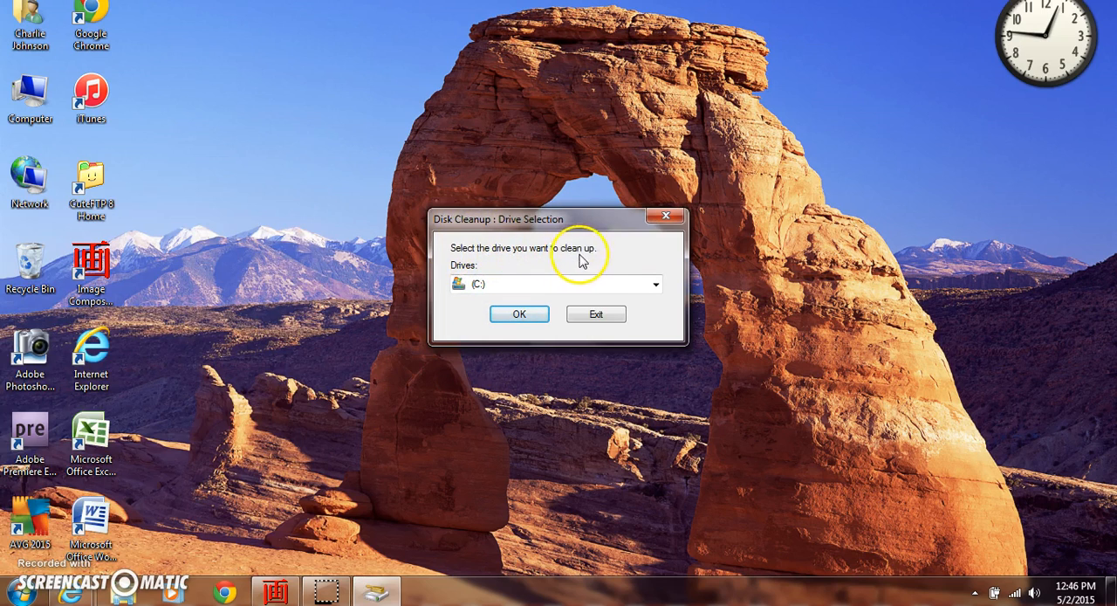
pyautogui.click(519, 316)
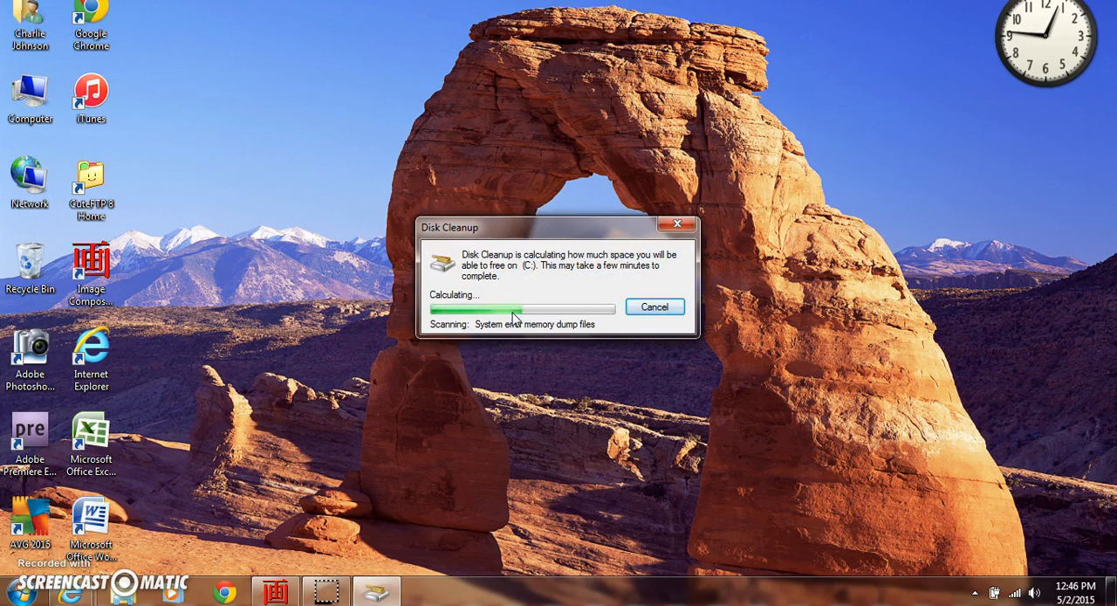
pyautogui.click(486, 325)
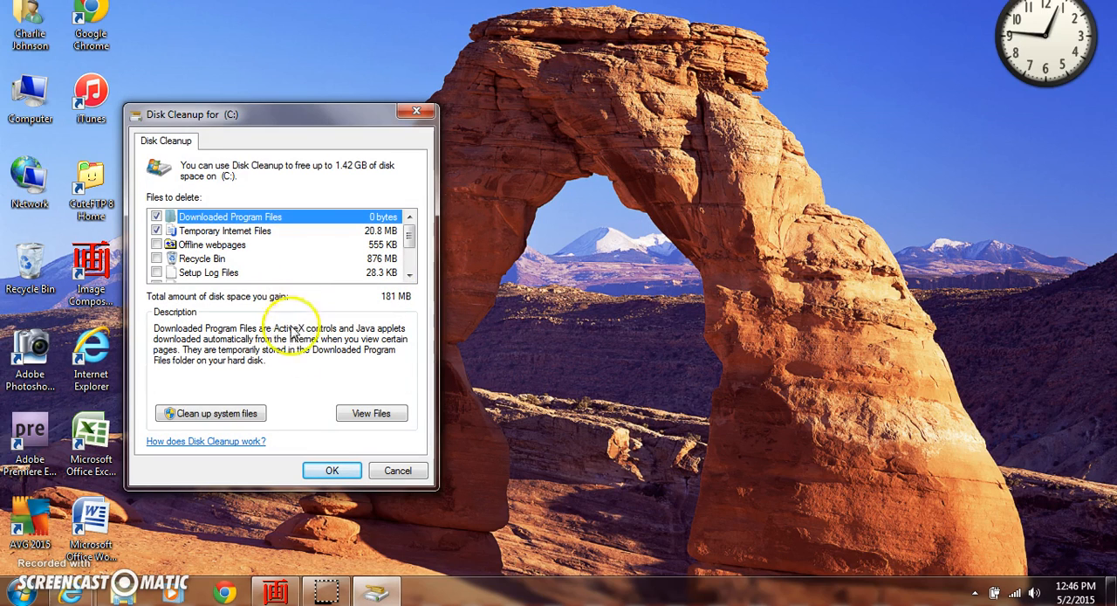
# Rescan drive C: with system files included and permanently delete the file categories selected by default
pyautogui.click(192, 416)
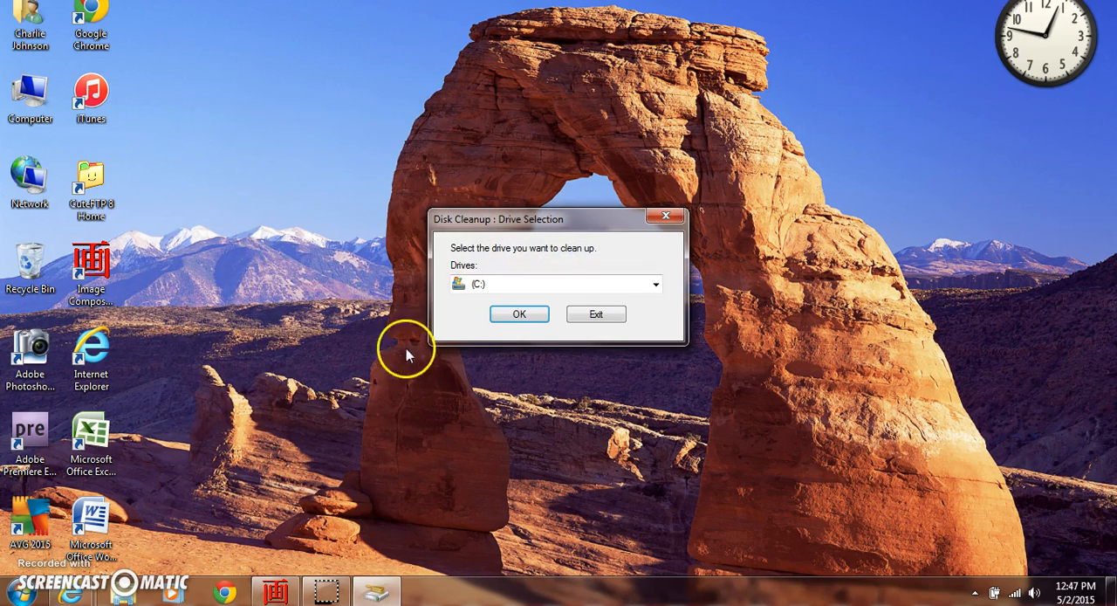
pyautogui.click(519, 314)
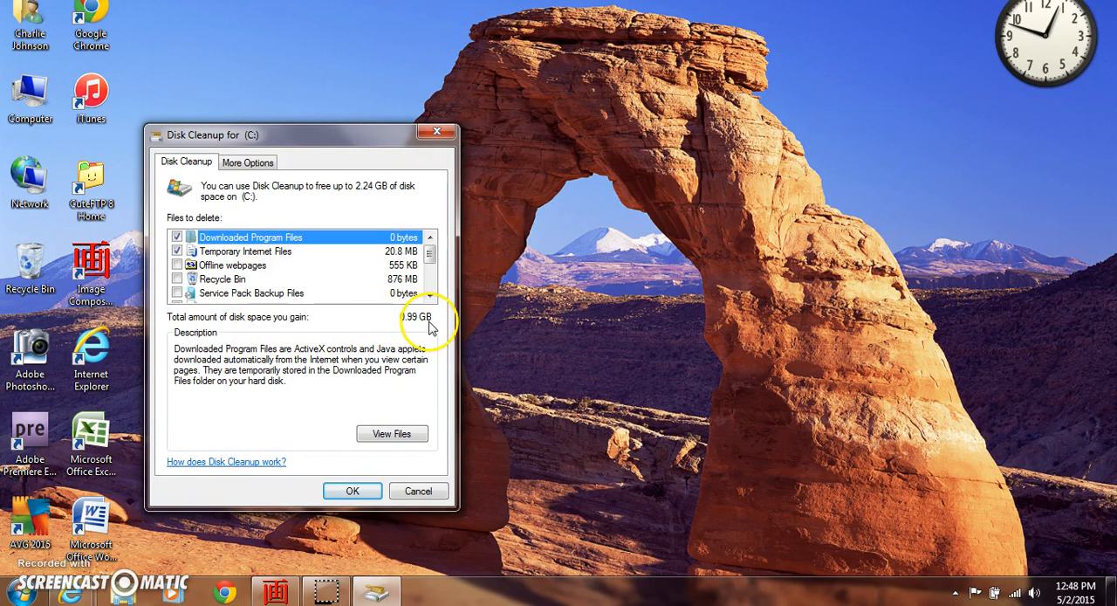
pyautogui.click(352, 493)
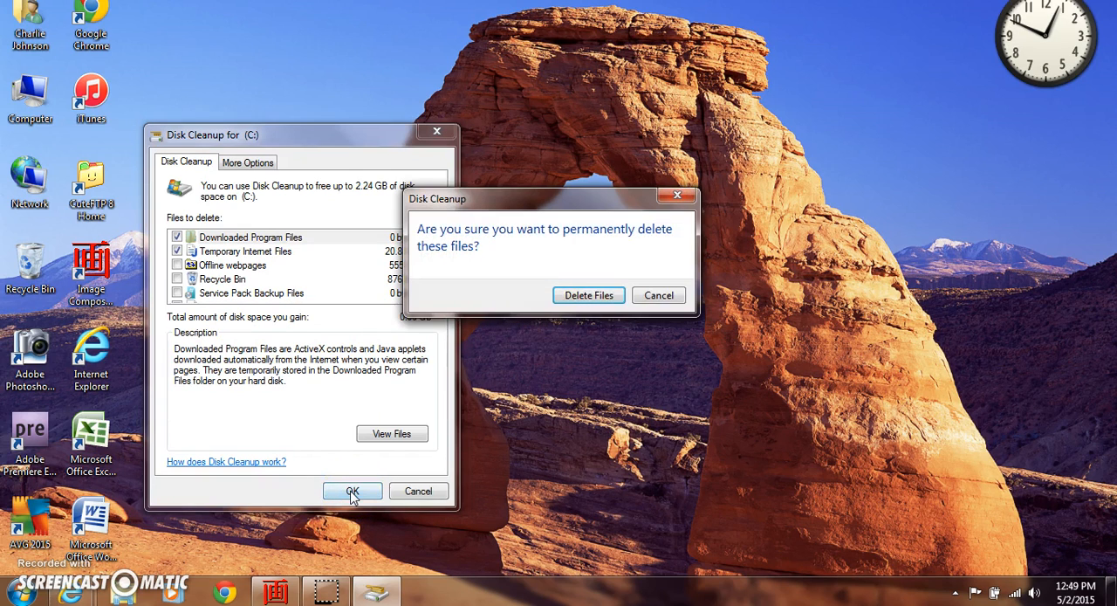
pyautogui.click(597, 295)
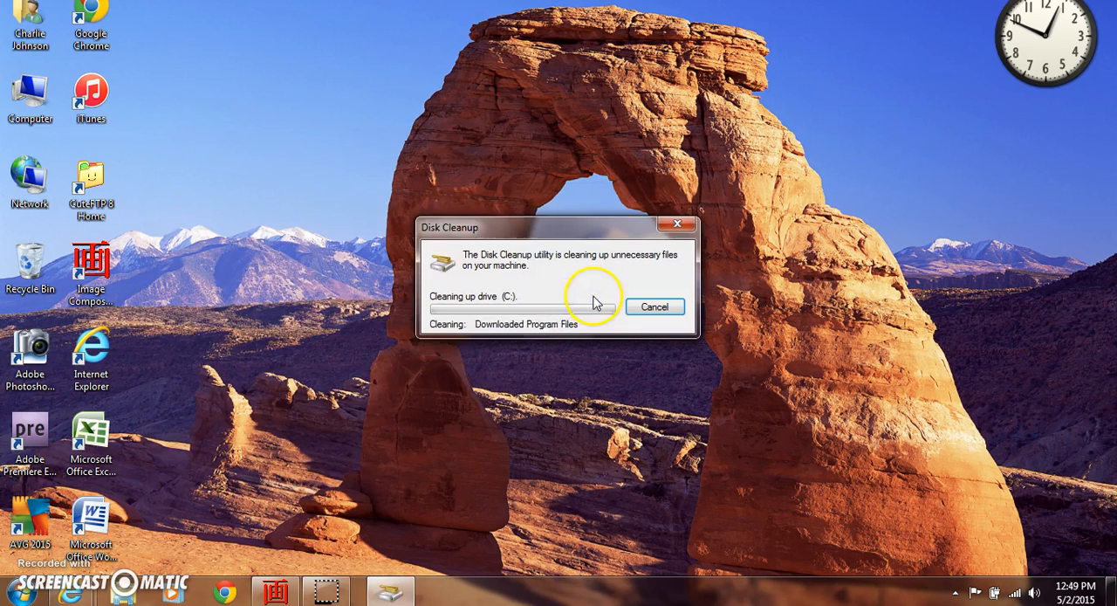
pyautogui.click(450, 353)
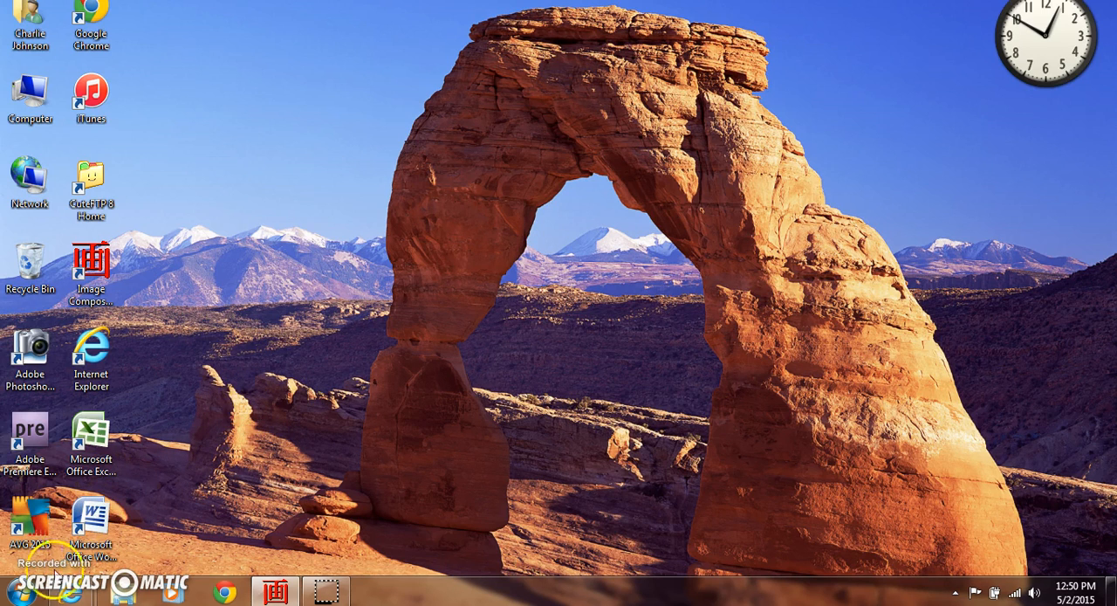
# Open Disk Defragmenter from the Accessories system tools and analyze drive C: for fragmentation
pyautogui.click(28, 593)
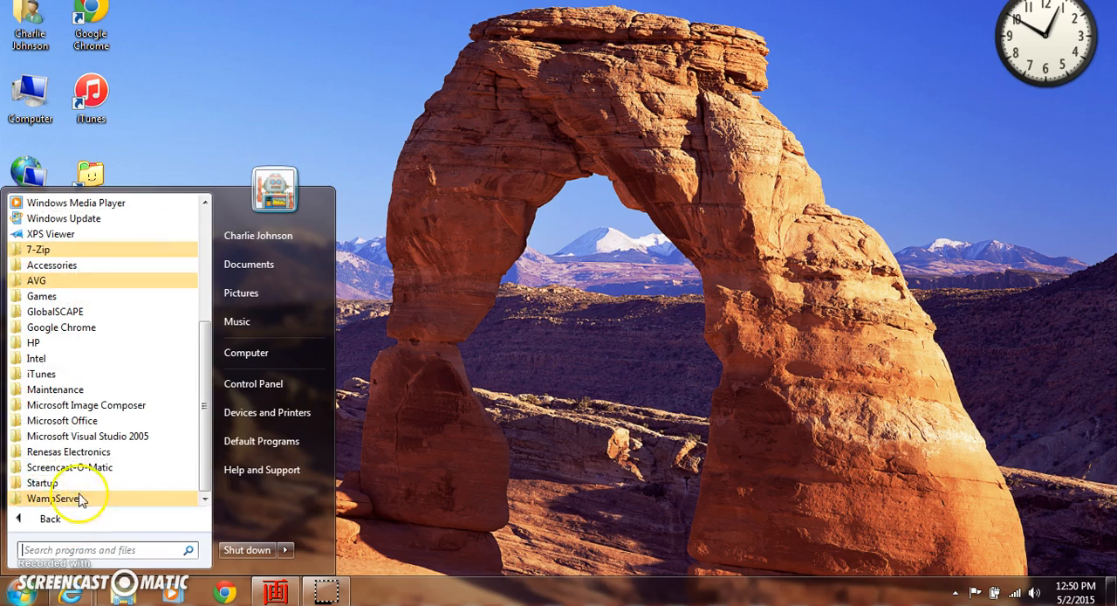
pyautogui.click(91, 266)
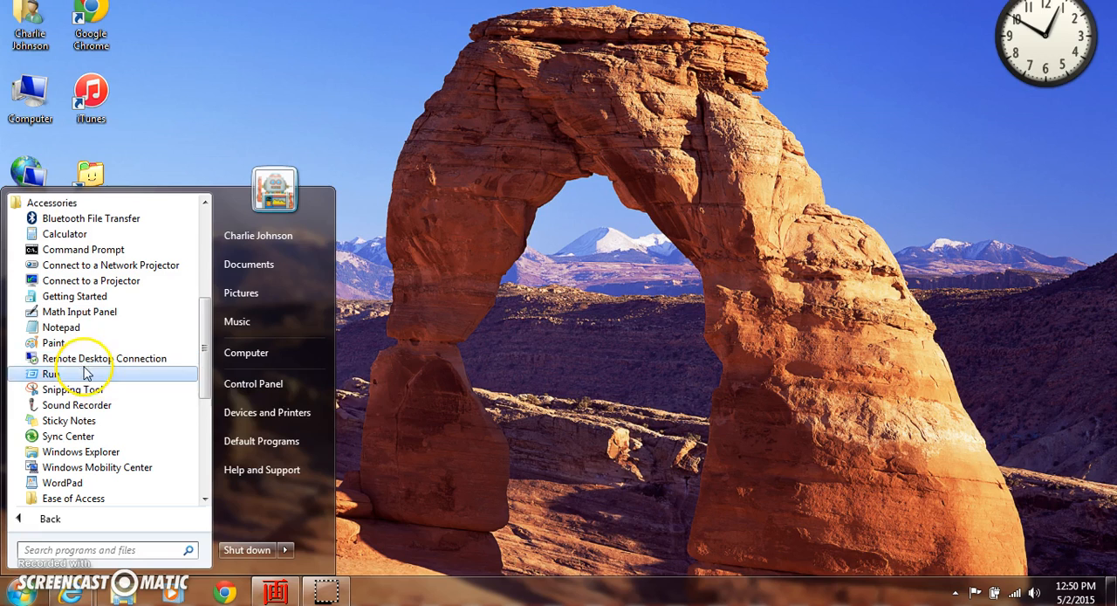
pyautogui.scroll(-3, 125, 431)
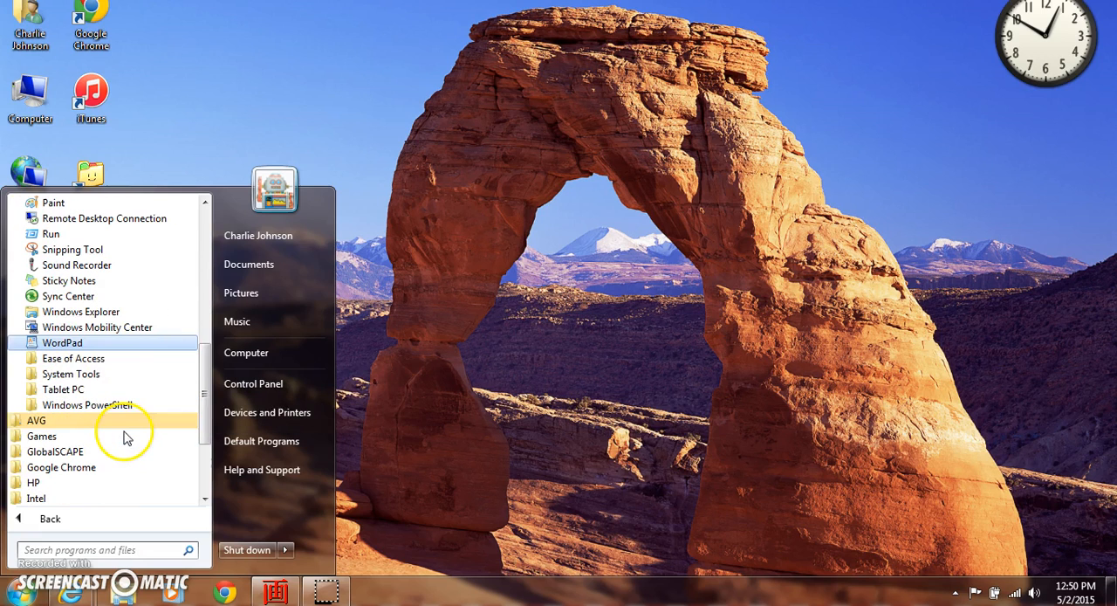
pyautogui.click(91, 378)
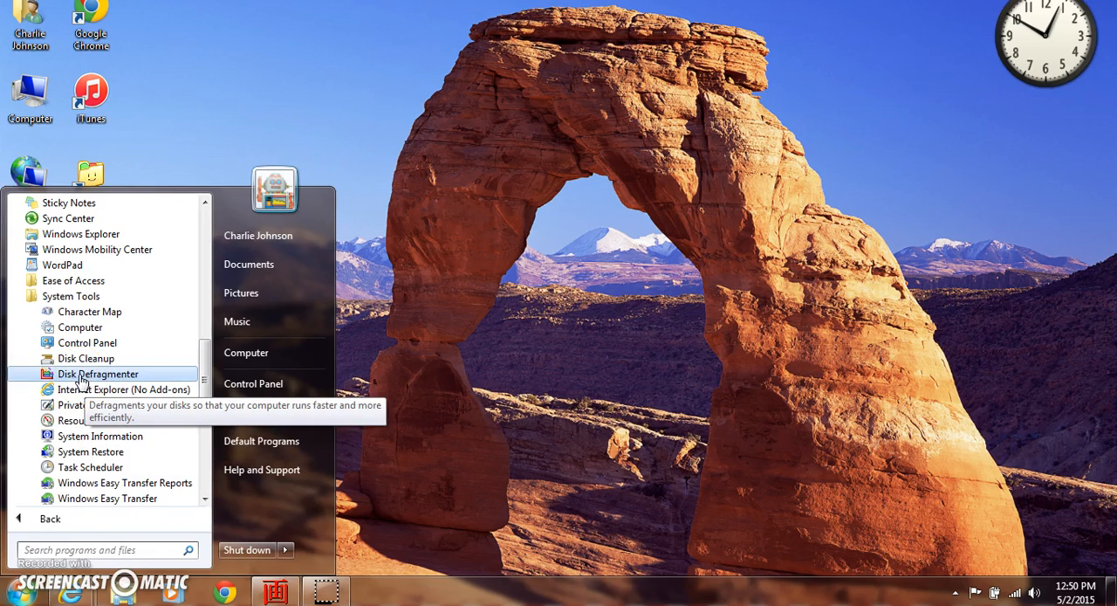
pyautogui.click(82, 377)
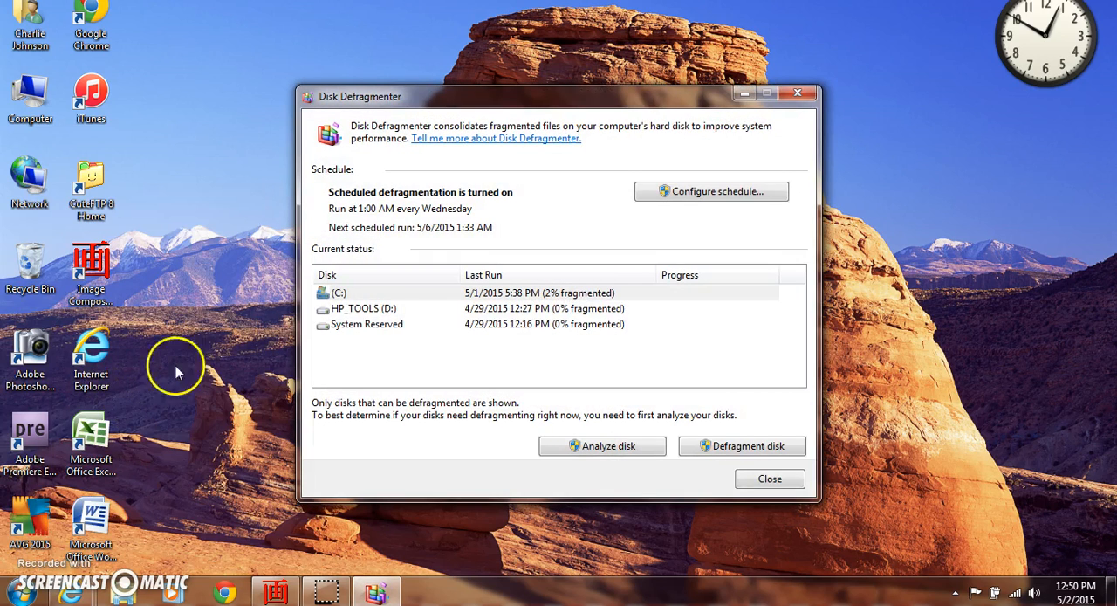
pyautogui.click(351, 296)
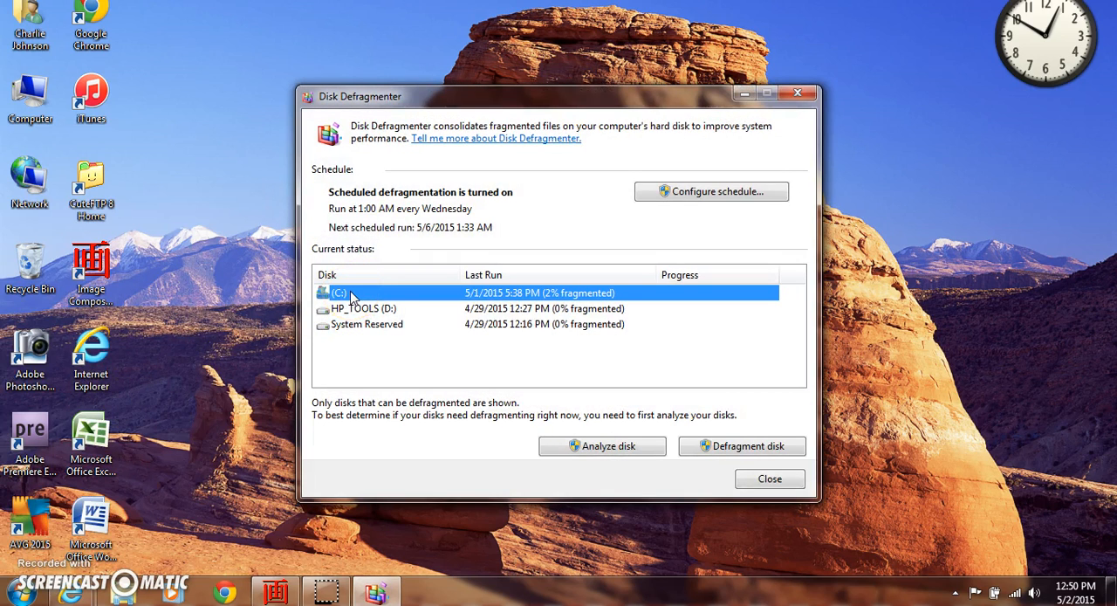
pyautogui.click(610, 454)
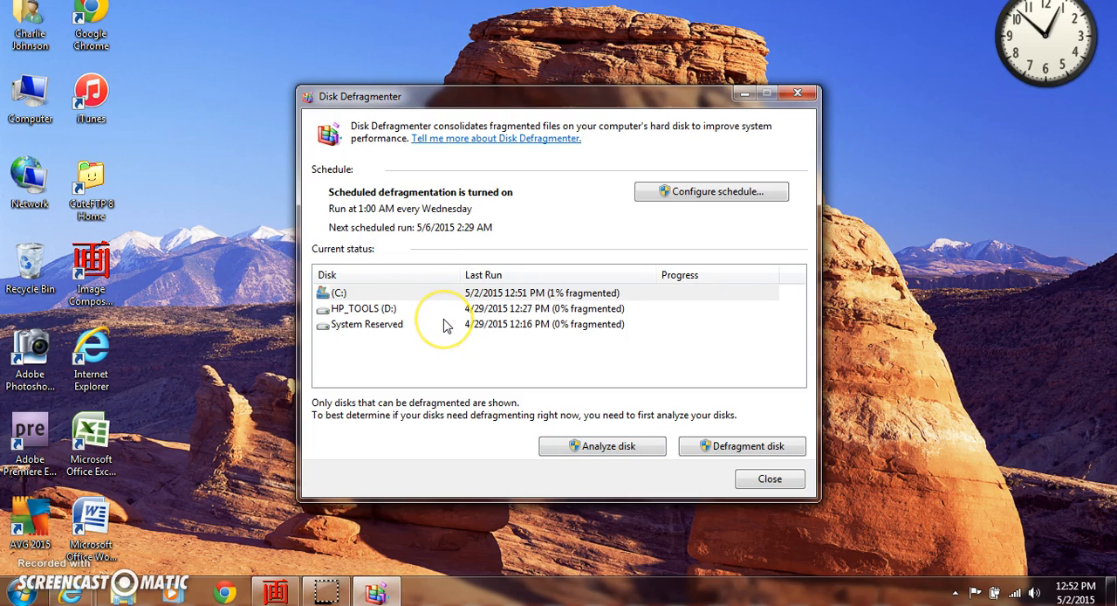
# Defragment drive C:, check its status once the run is complete and close Disk Defragmenter
pyautogui.click(538, 297)
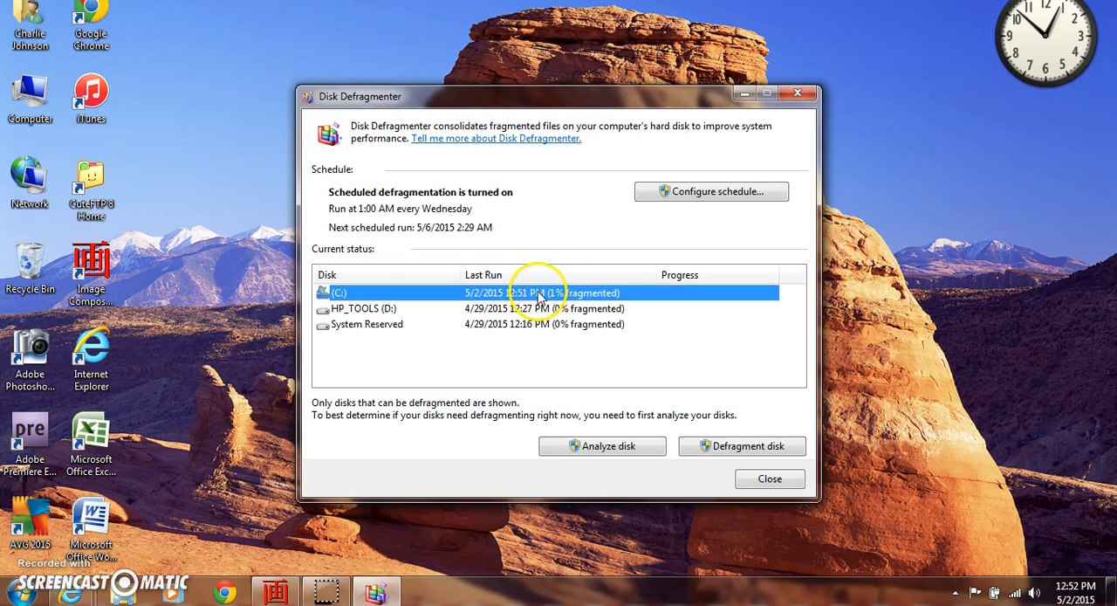
pyautogui.click(740, 446)
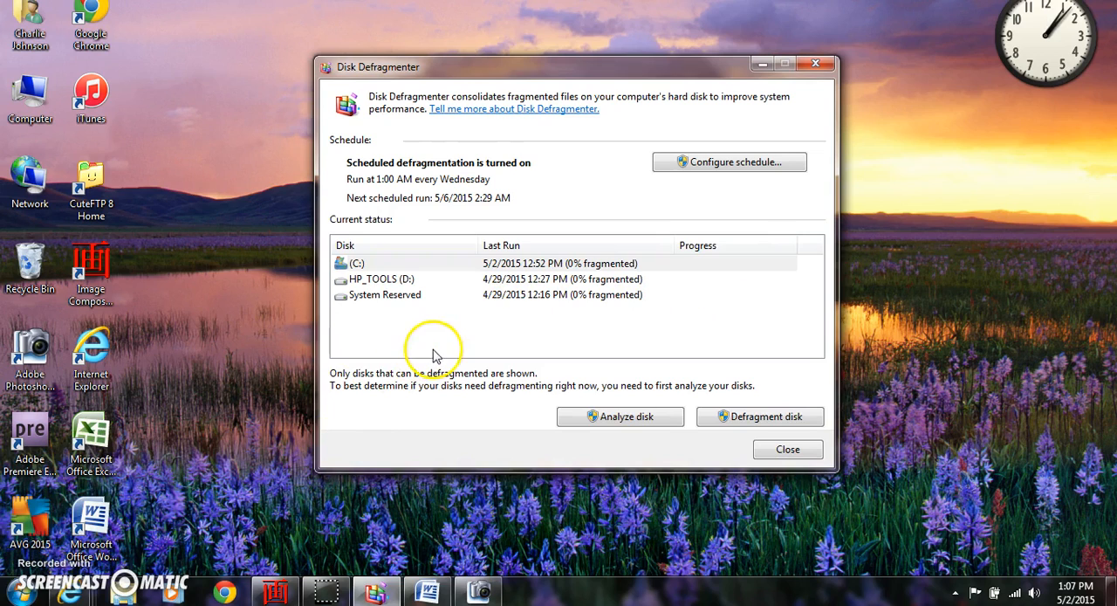
pyautogui.click(429, 266)
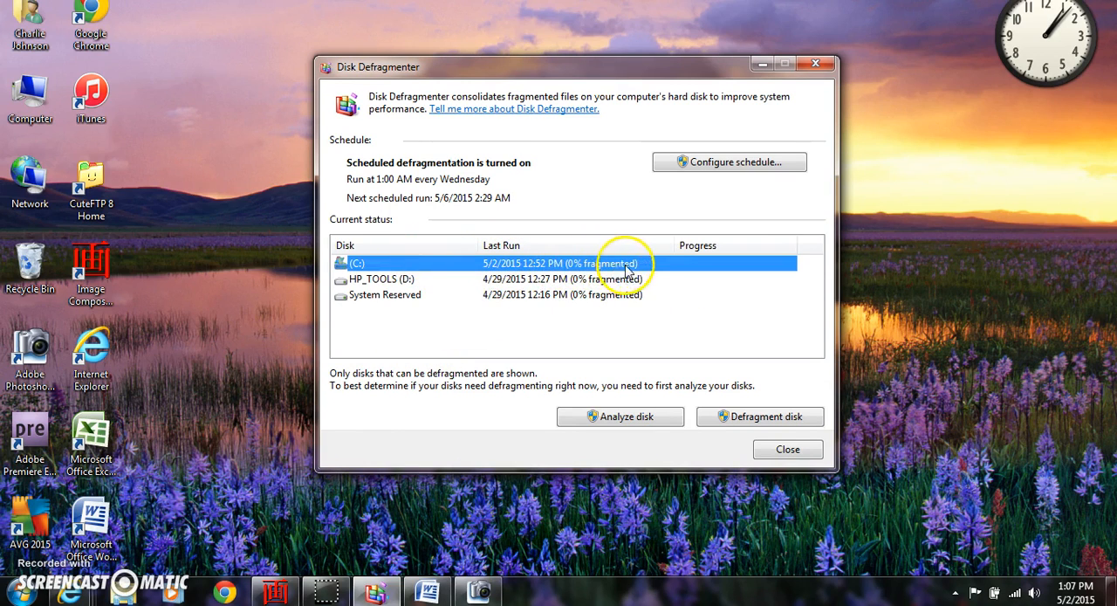
pyautogui.click(730, 250)
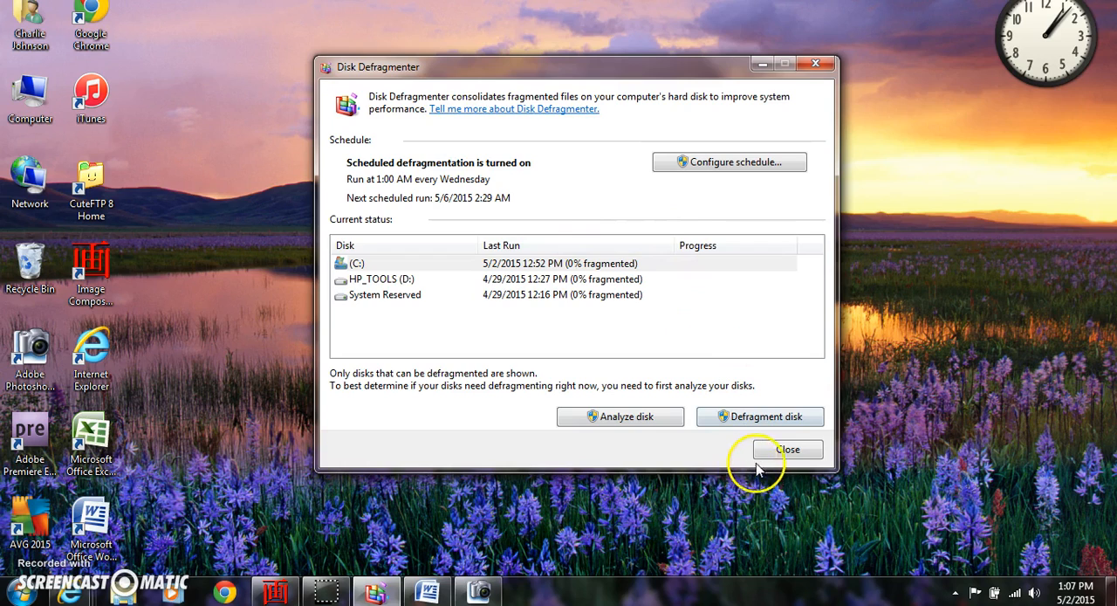
pyautogui.click(790, 450)
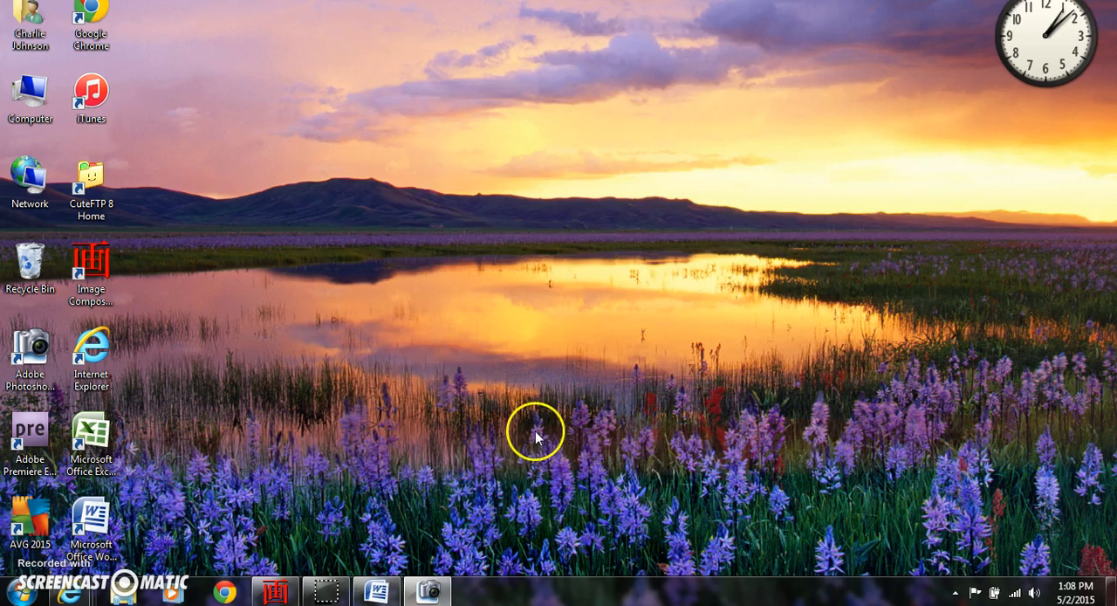
# Switch to the open Word document listing the YouTube channel, website and contact details
pyautogui.click(377, 592)
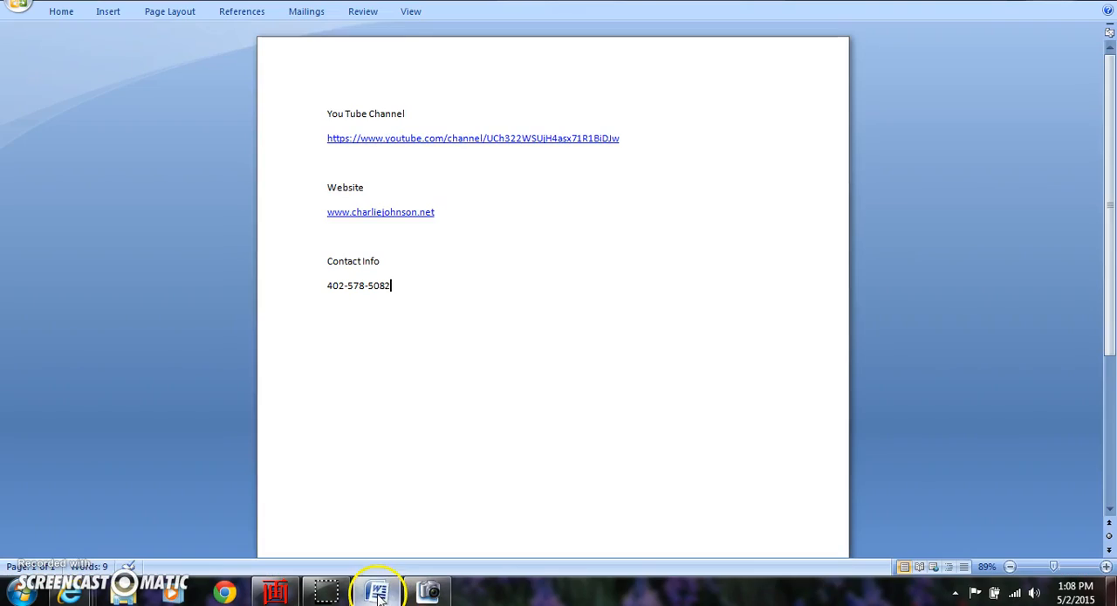